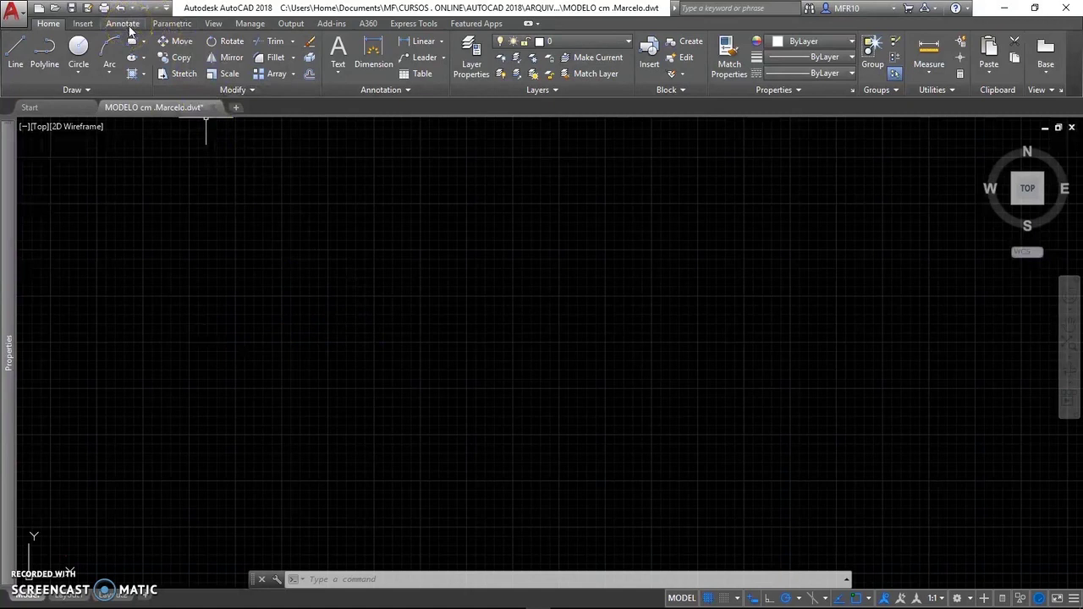
# Check the current styles (MARCELO text, ISO-25 dimensions), then bring up the Annotate tools.
pyautogui.click(407, 91)
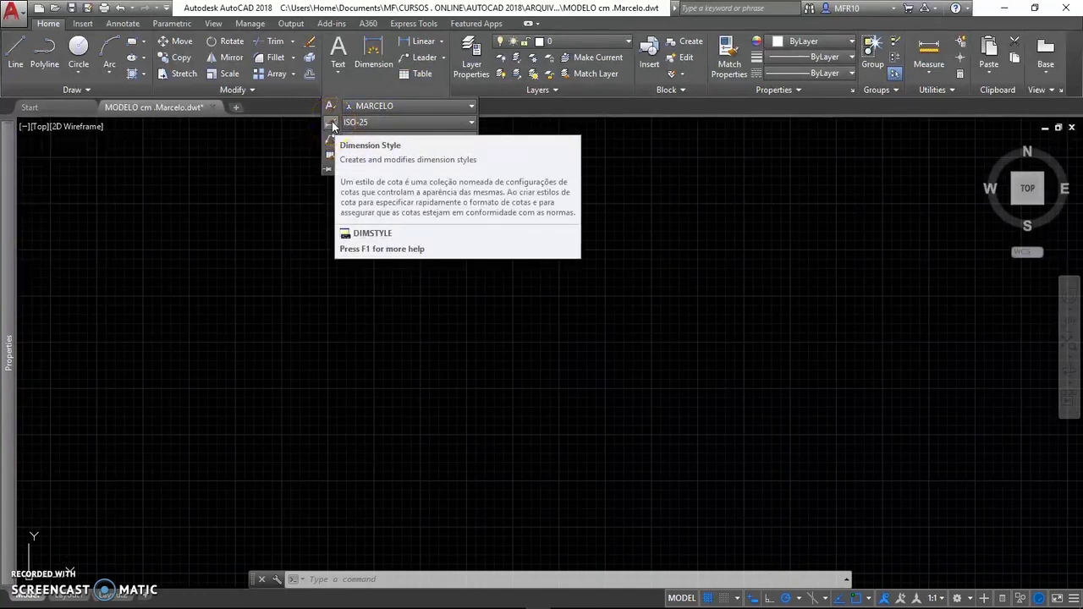
pyautogui.click(121, 23)
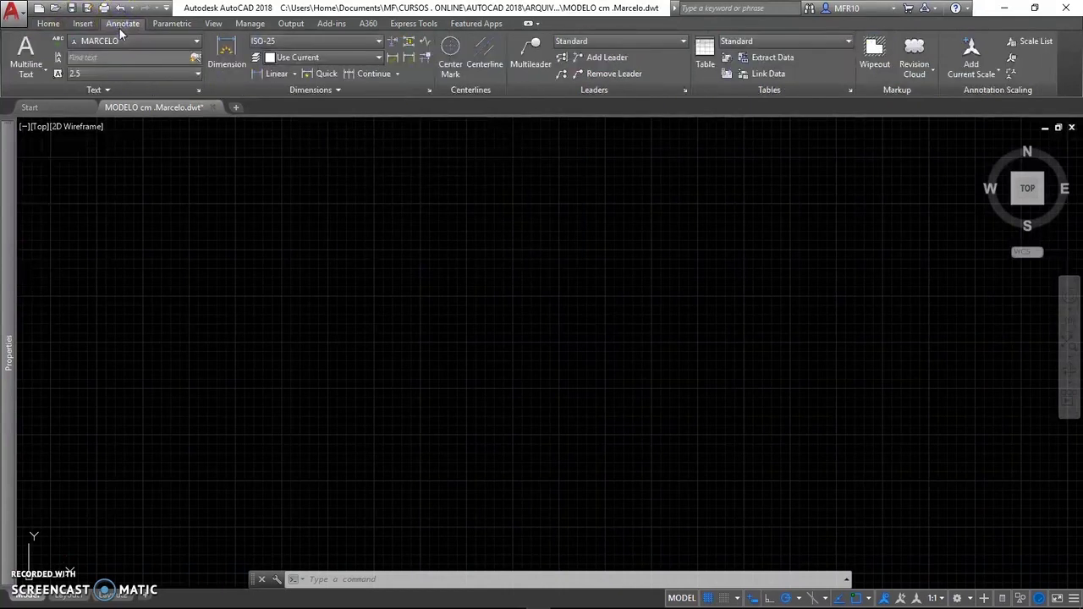
# Open the Dimension Style Manager and preview the Standard, ISO-25 and Annotative styles.
pyautogui.click(346, 42)
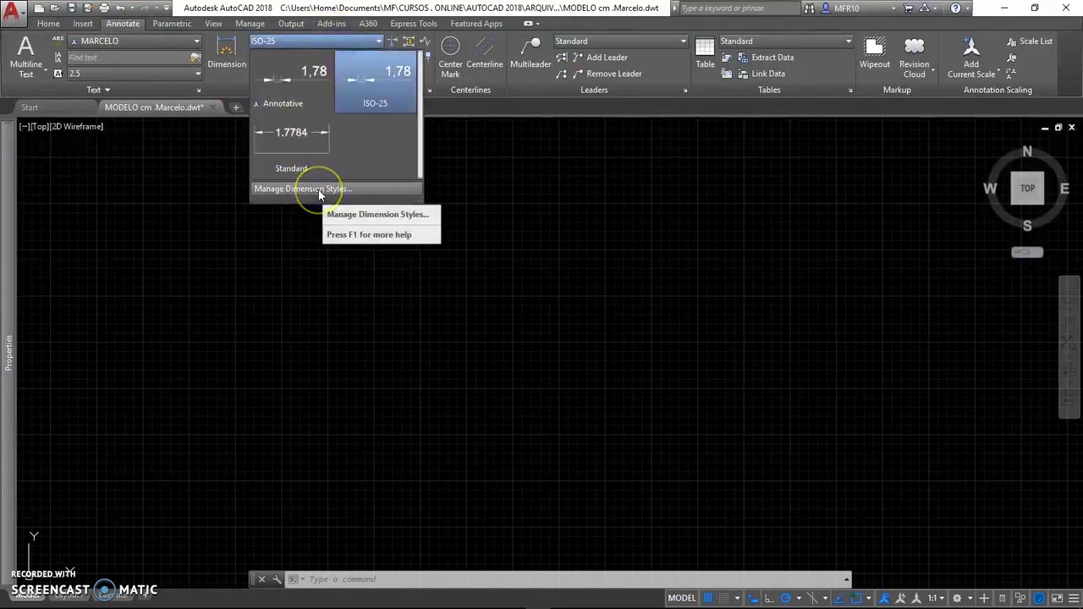
pyautogui.click(466, 296)
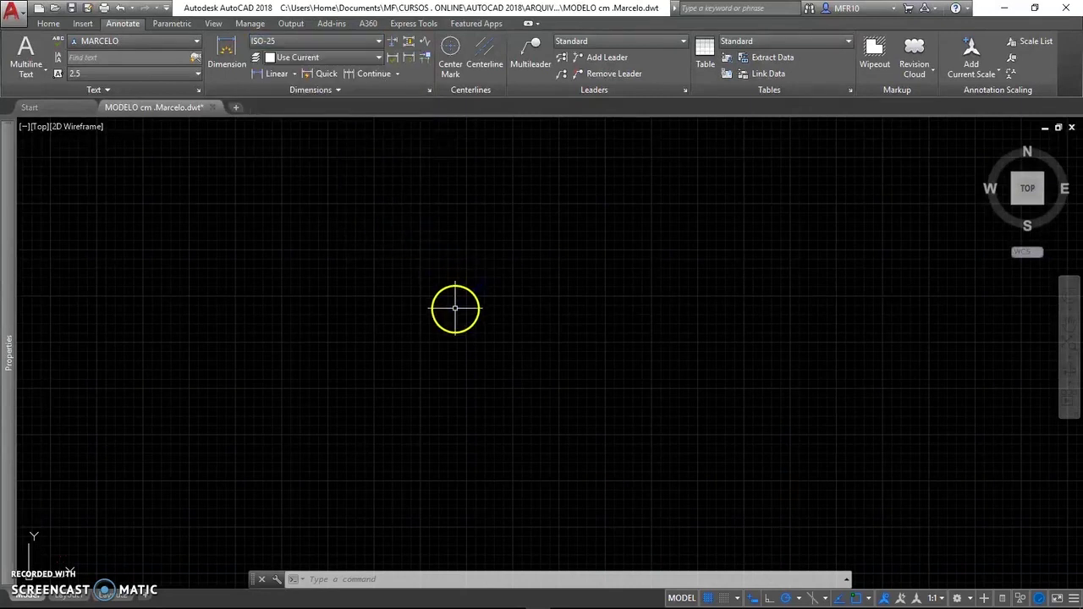
pyautogui.write('D')
pyautogui.press('Return')
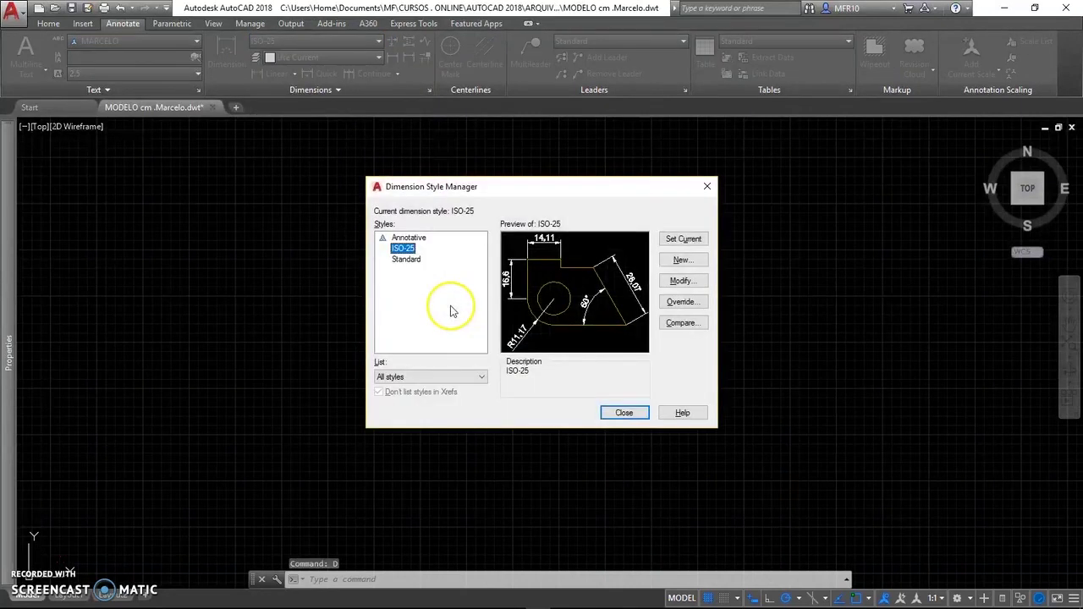
pyautogui.click(406, 259)
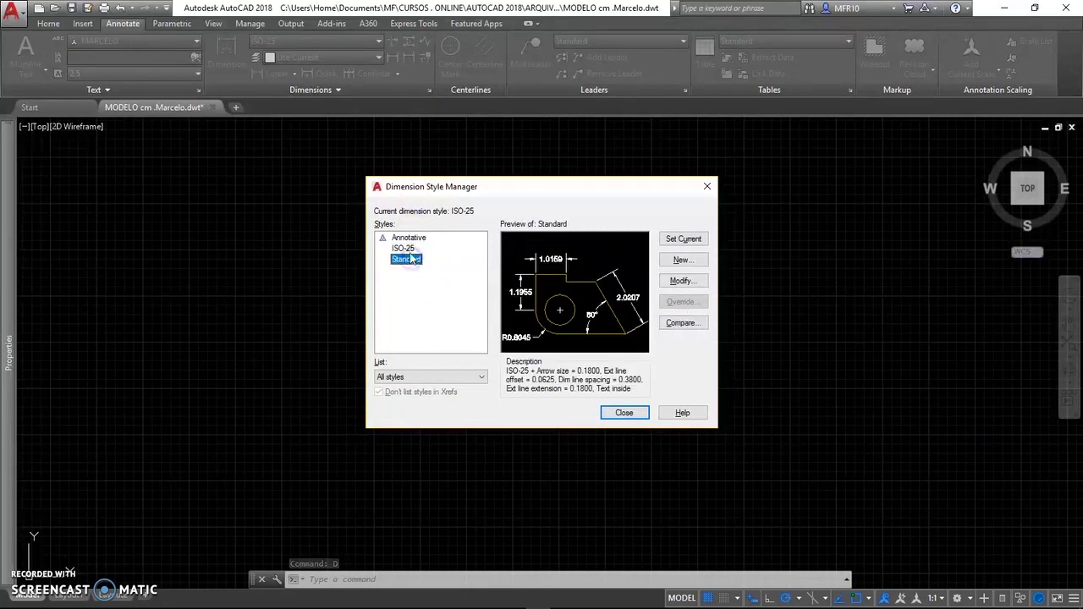
pyautogui.click(405, 249)
pyautogui.click(422, 240)
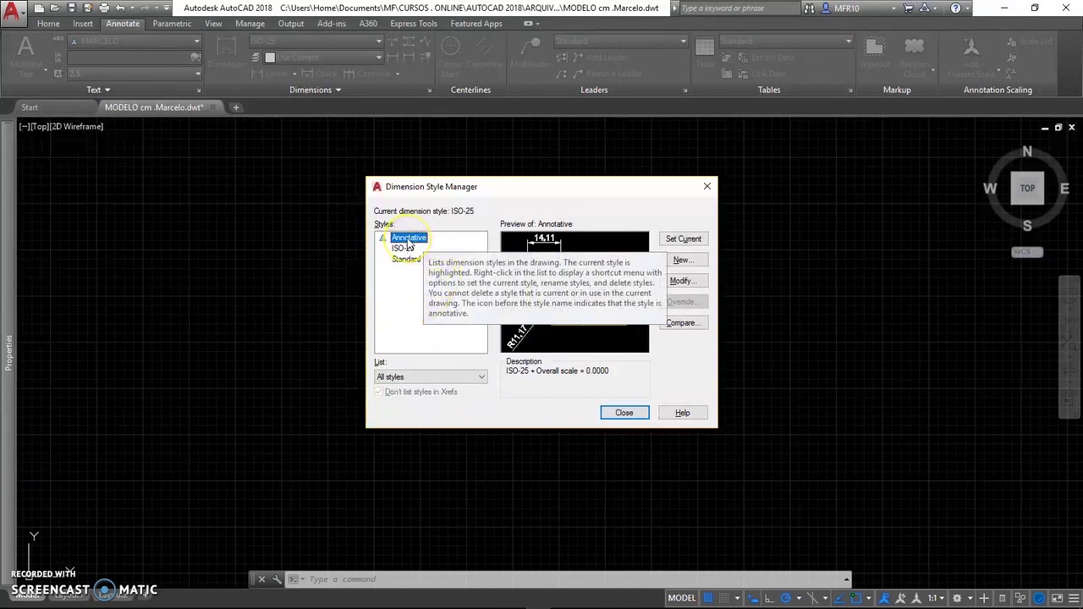
pyautogui.click(414, 315)
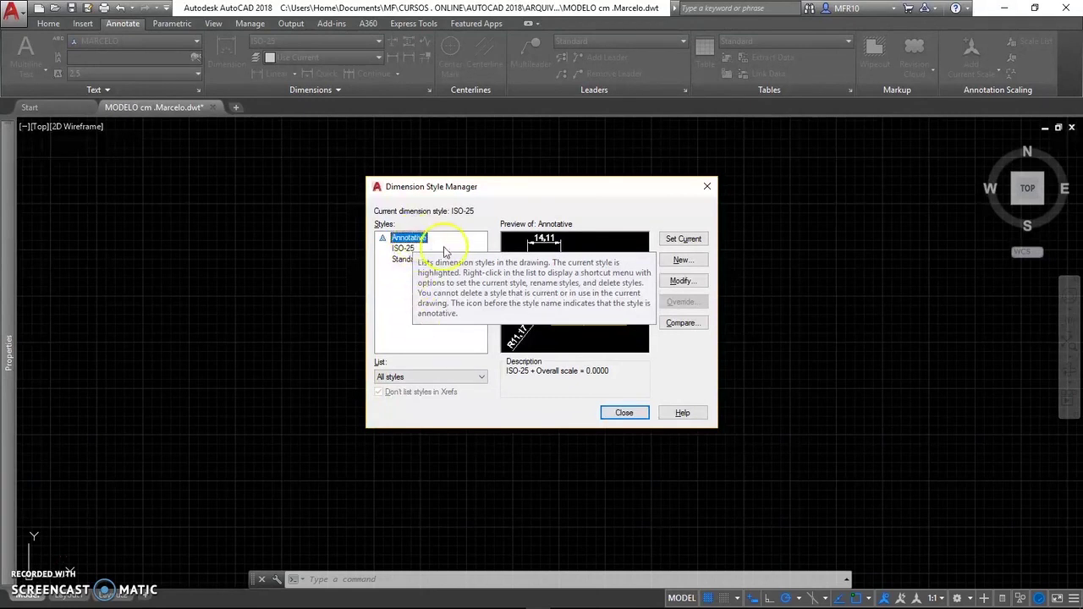
pyautogui.click(397, 310)
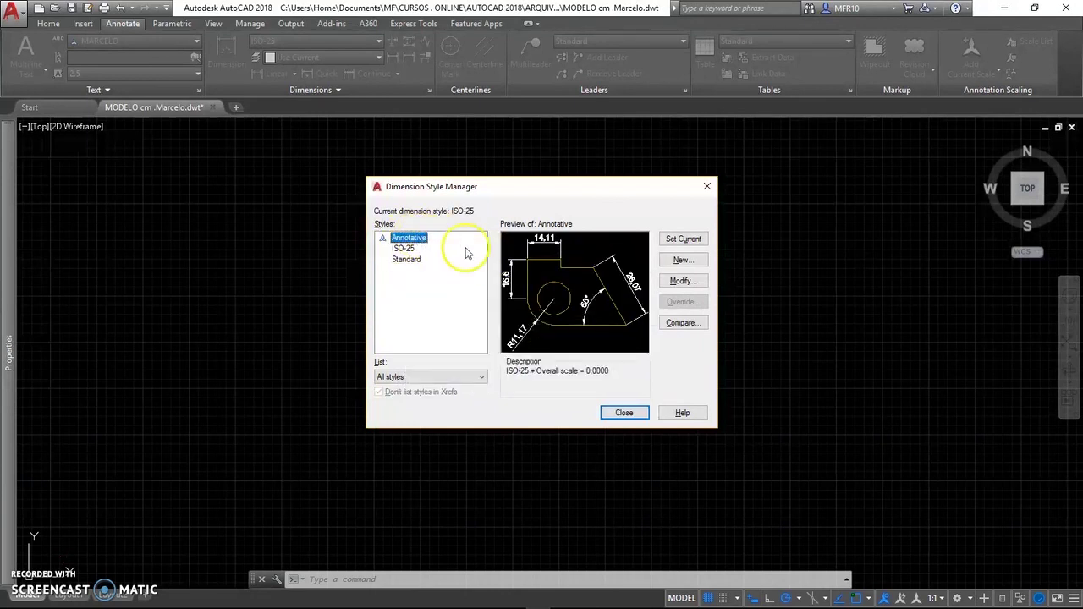
# Create a new annotative dimension style named MARCELO, starting from Annotative.
pyautogui.click(679, 265)
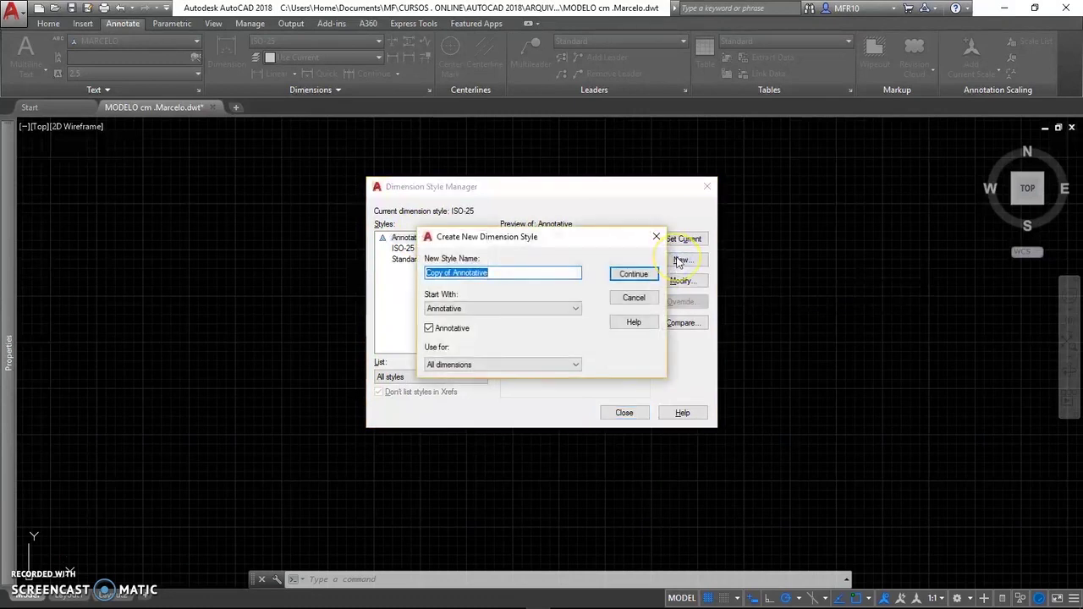
pyautogui.write('MARCELO')
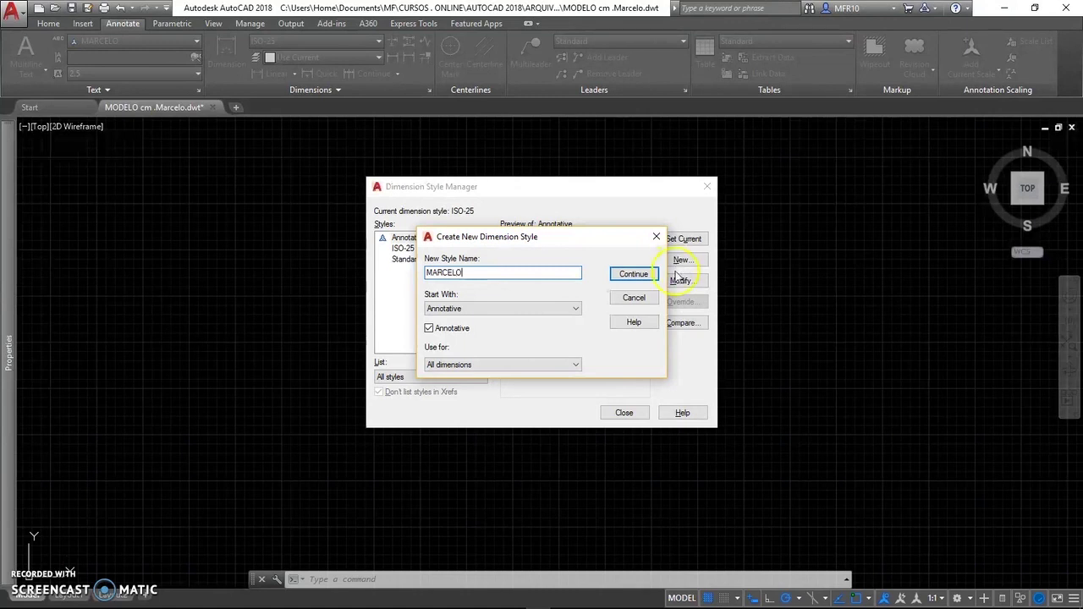
pyautogui.click(433, 329)
pyautogui.click(435, 330)
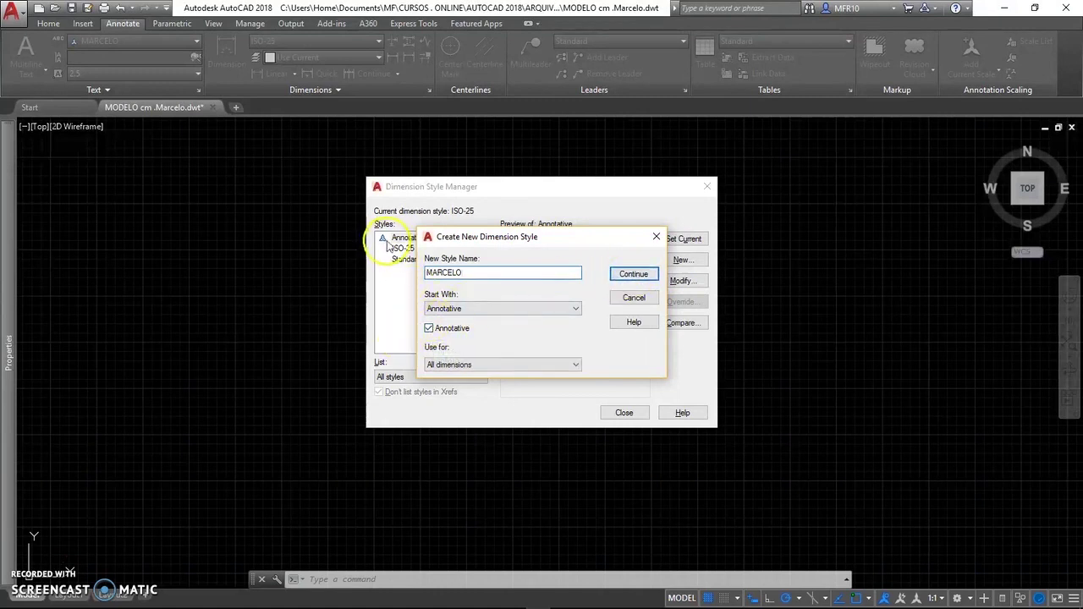
pyautogui.click(634, 277)
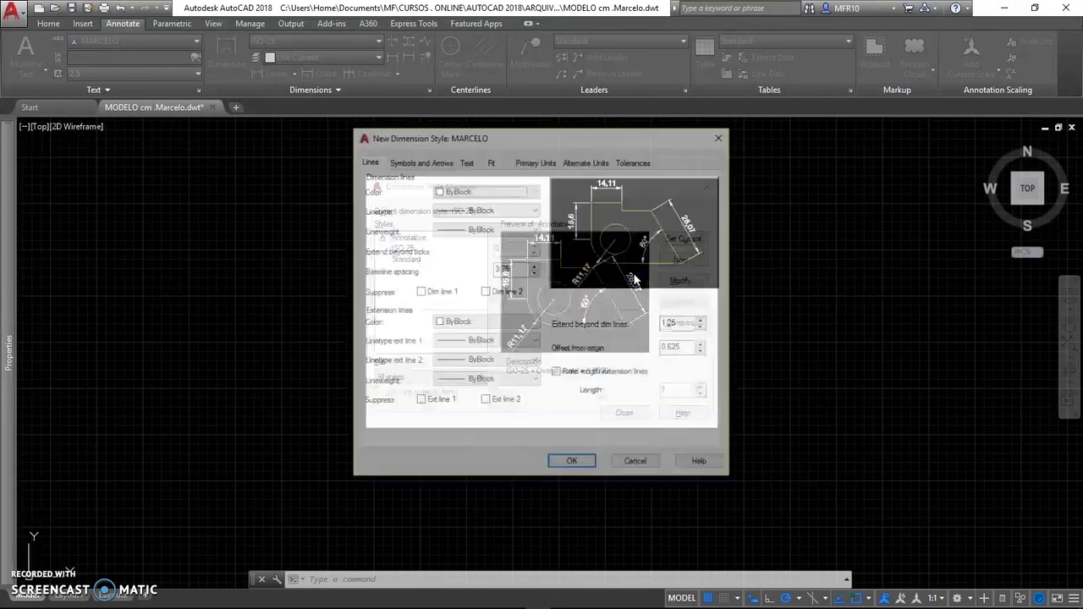
# Review MARCELO's Symbols and Arrows, Text and Fit settings, then accept them unchanged.
pyautogui.moveTo(484, 134); pyautogui.dragTo(479, 161)
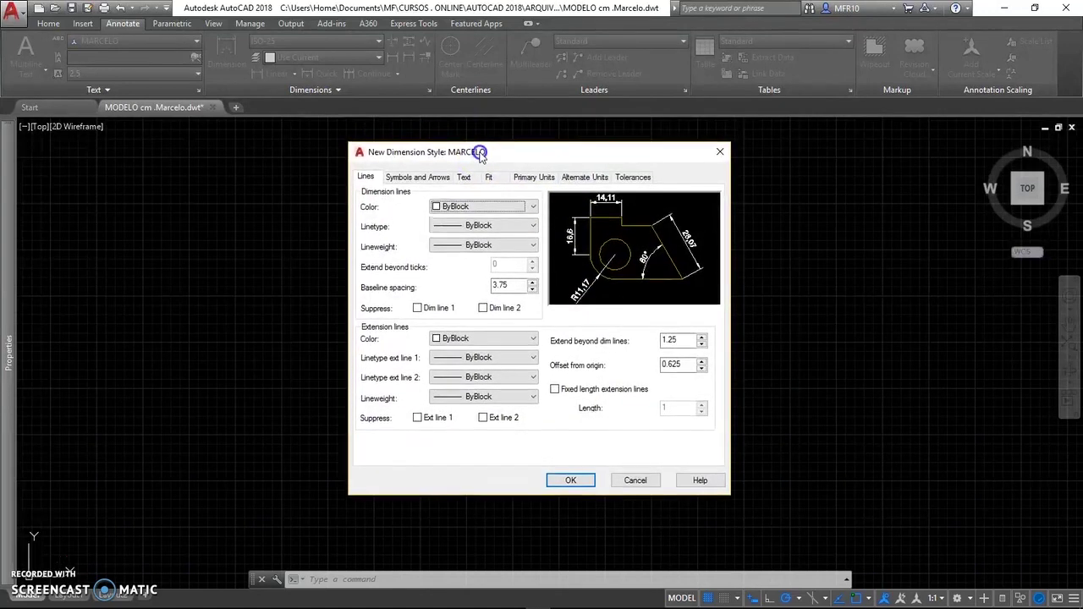
pyautogui.click(437, 188)
pyautogui.click(465, 187)
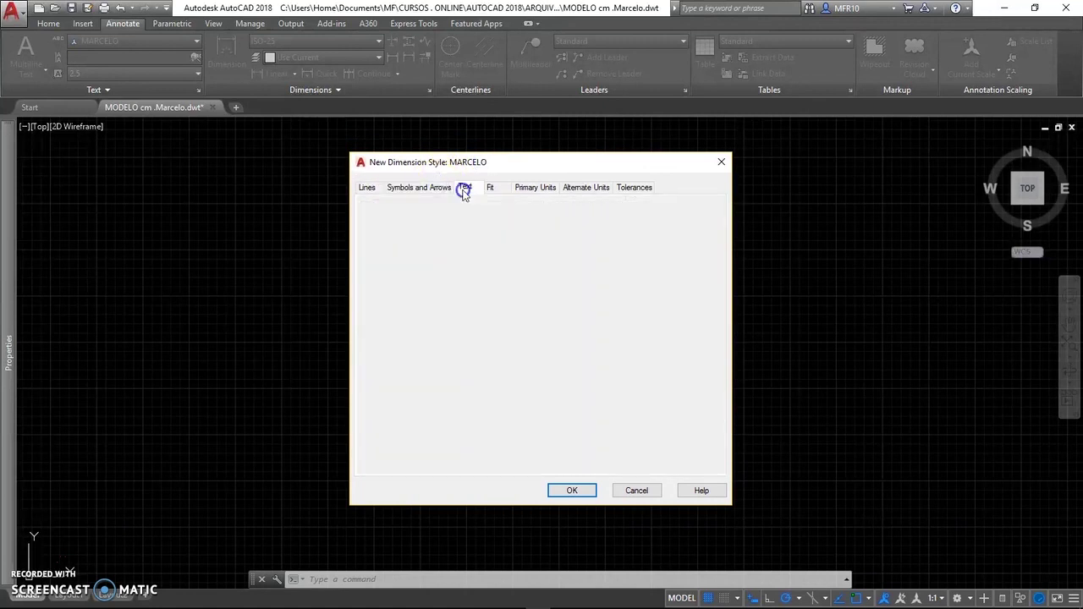
pyautogui.click(489, 187)
pyautogui.click(464, 190)
pyautogui.click(435, 188)
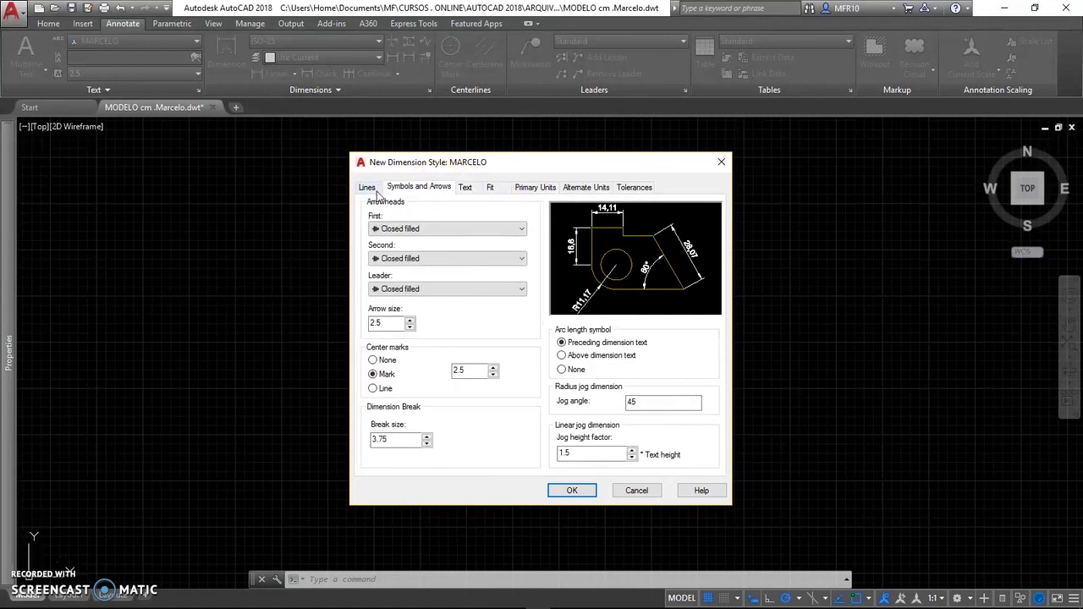
pyautogui.click(370, 188)
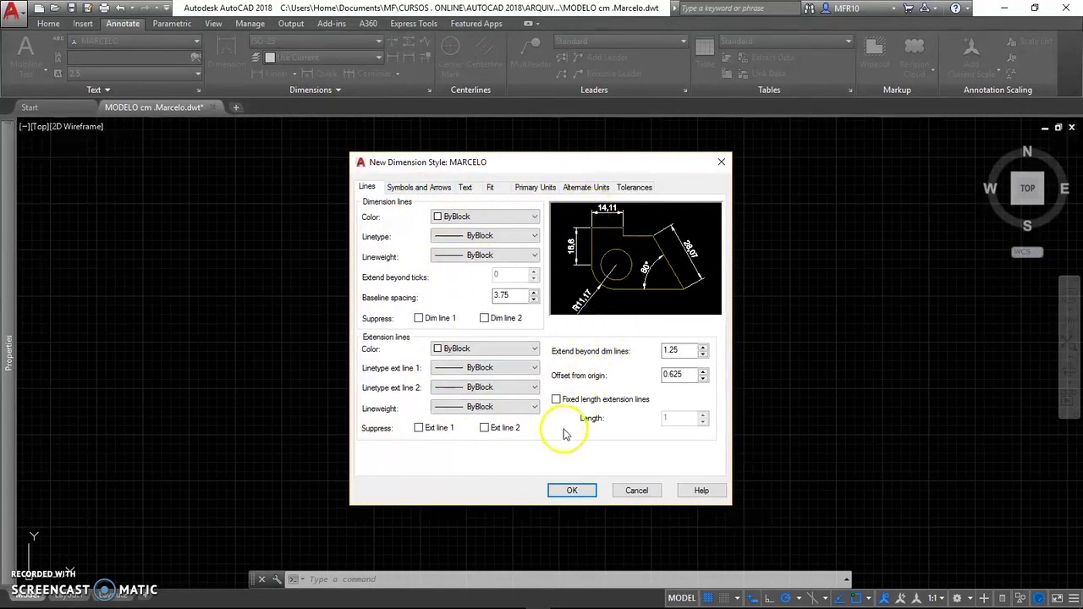
pyautogui.click(566, 494)
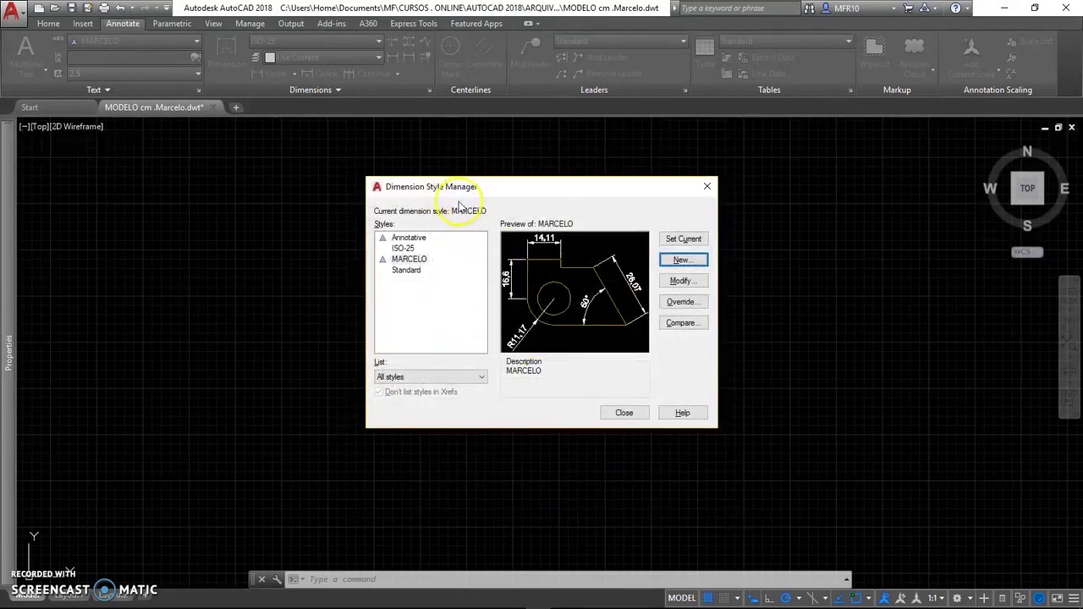
# Close the Dimension Style Manager, leaving MARCELO as the active dimension style.
pyautogui.click(626, 416)
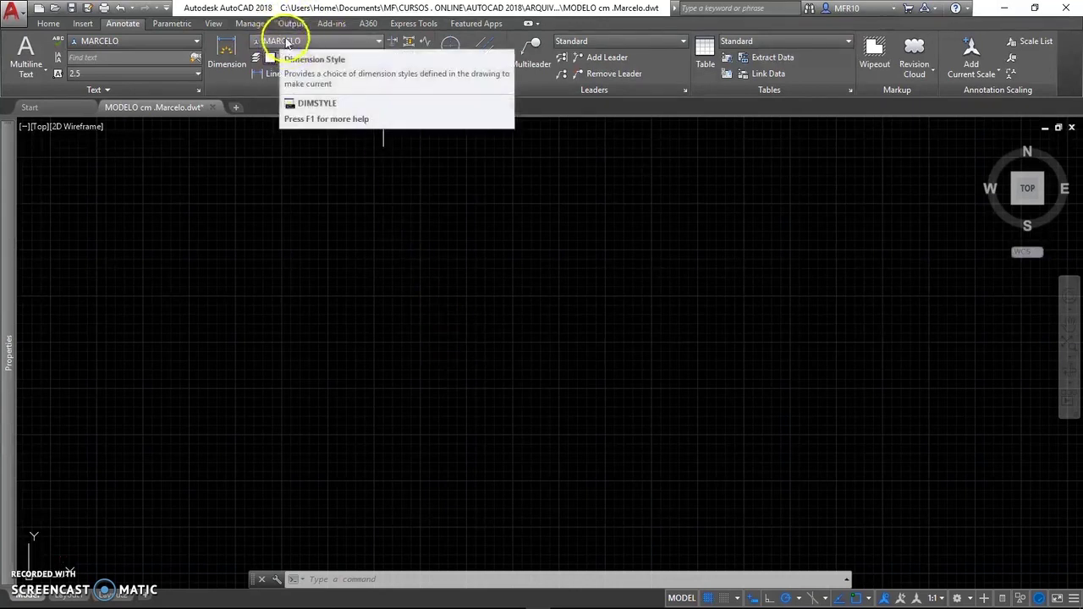
# Make P04C the current layer from the Home layer list.
pyautogui.click(54, 25)
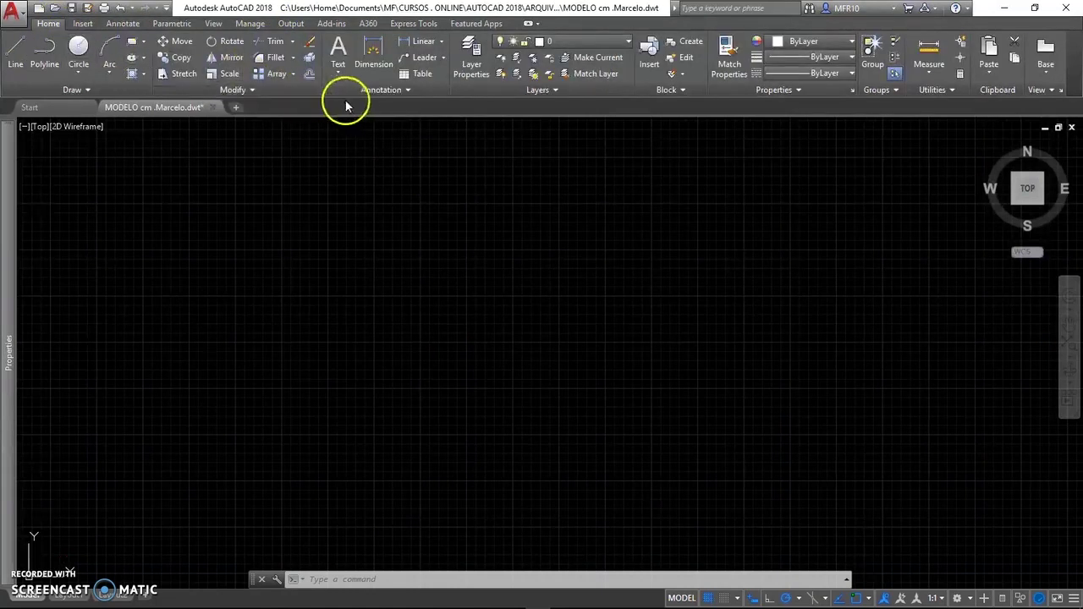
pyautogui.click(395, 93)
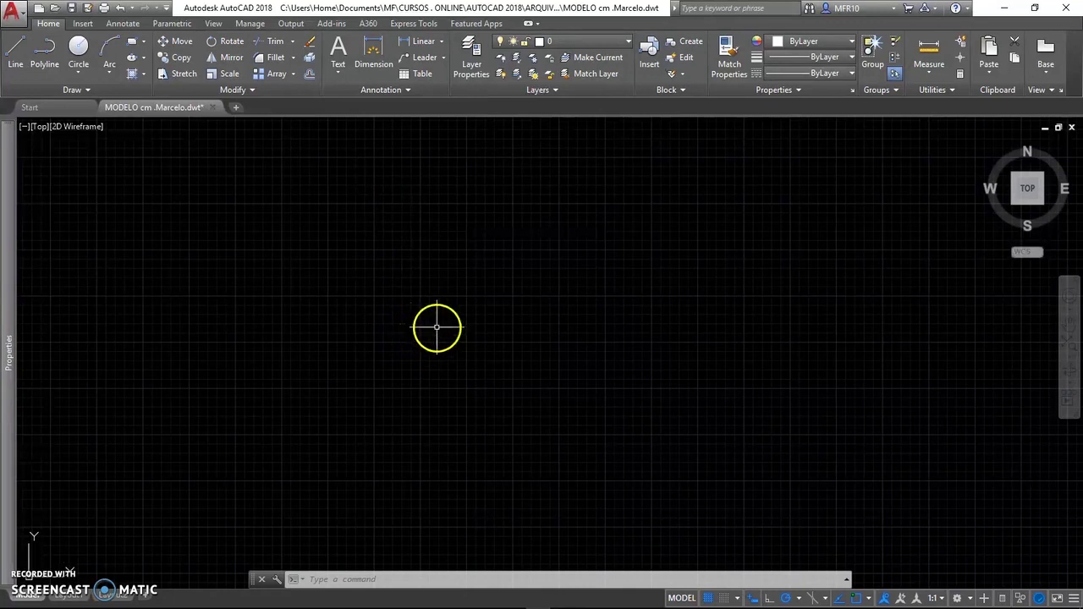
pyautogui.click(588, 40)
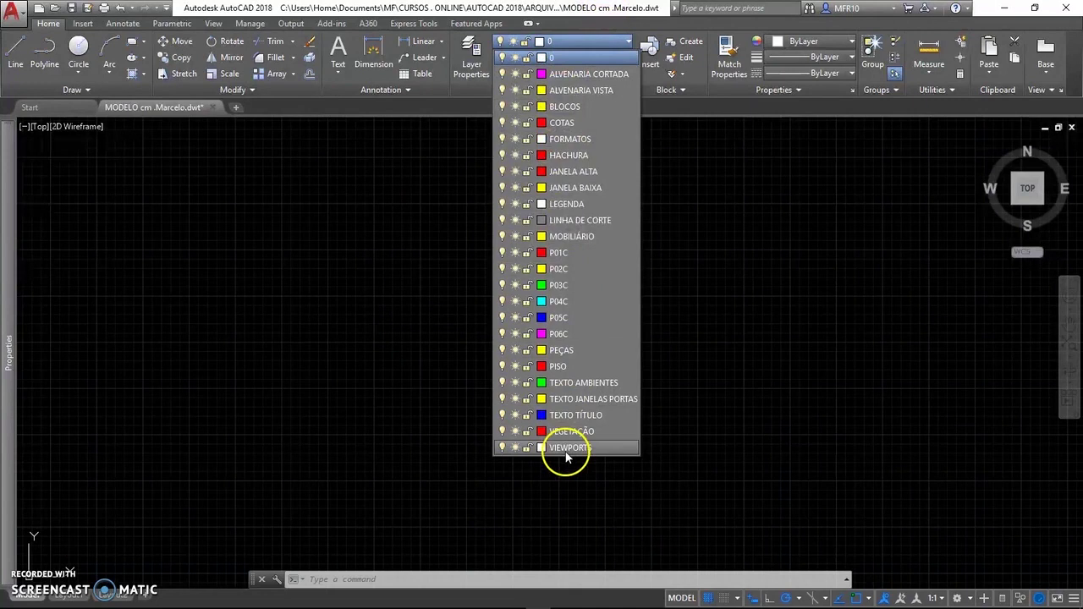
pyautogui.click(582, 302)
# Draw a 500×500 square with RECTANG and centre it in the view.
pyautogui.write('REC')
pyautogui.press('Return')
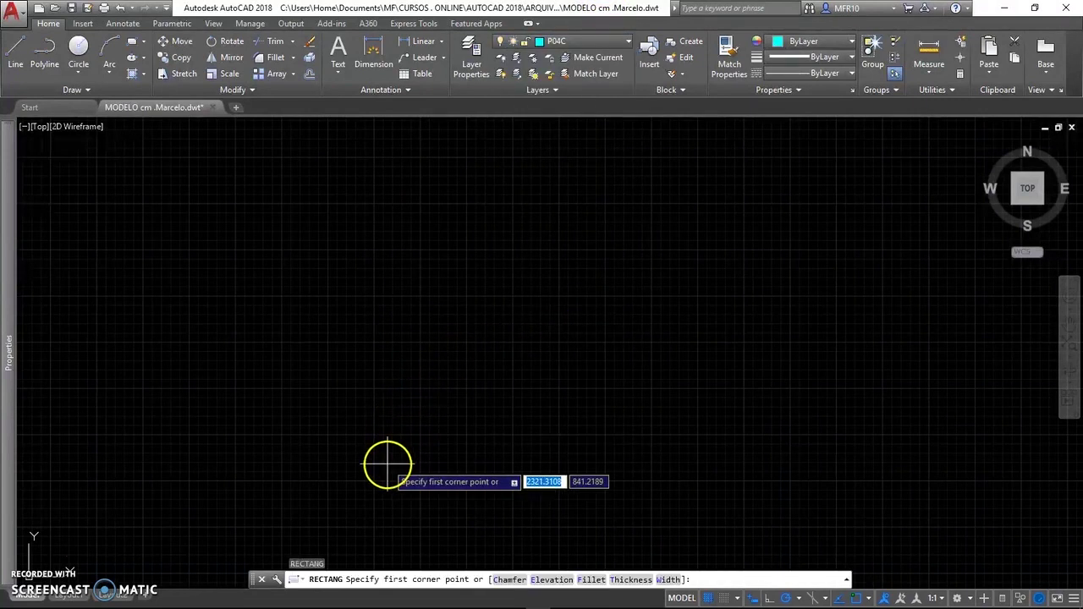
pyautogui.click(388, 463)
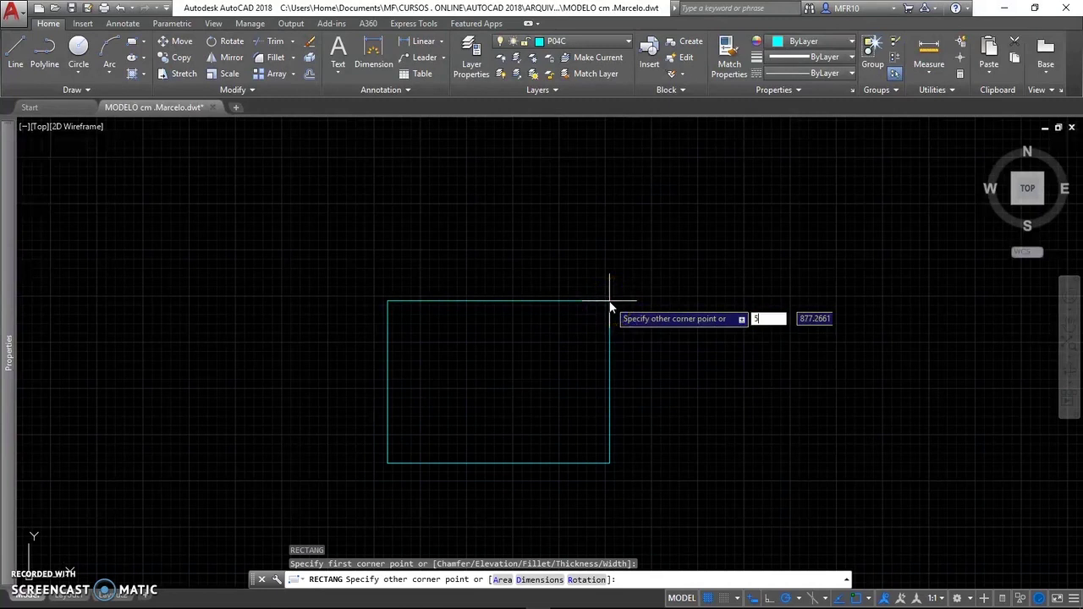
pyautogui.write('500')
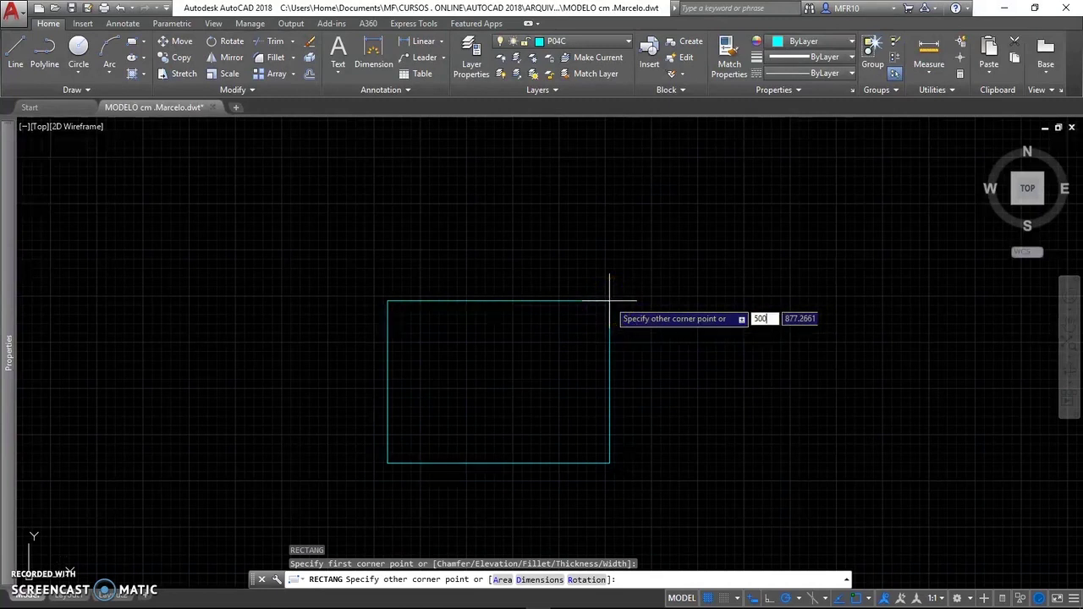
pyautogui.press('Tab')
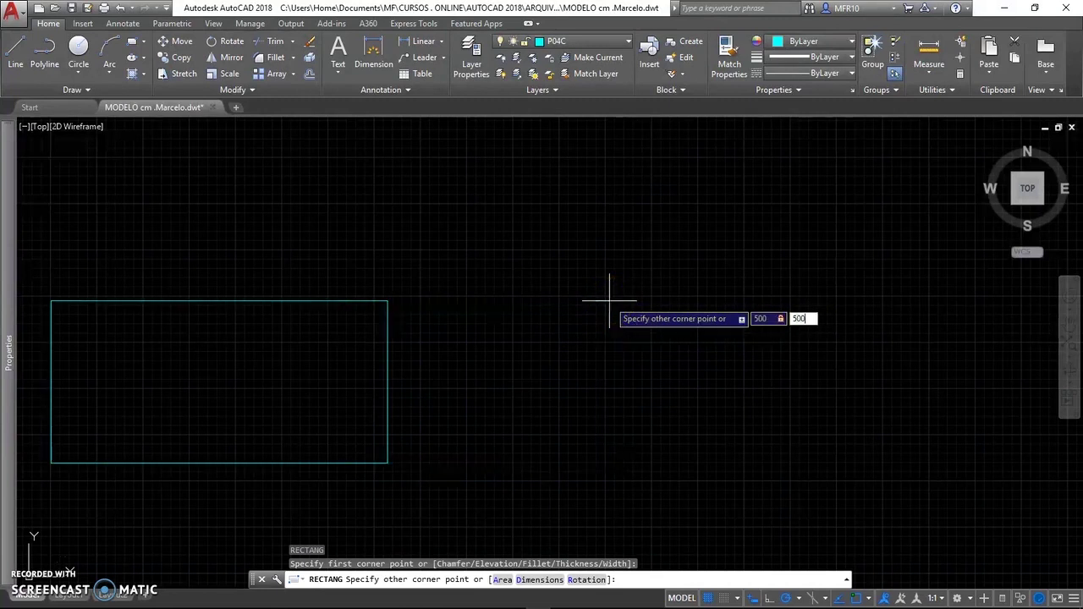
pyautogui.press('Return')
pyautogui.scroll(2, 416, 465)
pyautogui.scroll(2, 417, 465)
pyautogui.moveTo(455, 407); pyautogui.dragTo(551, 414, button='middle')
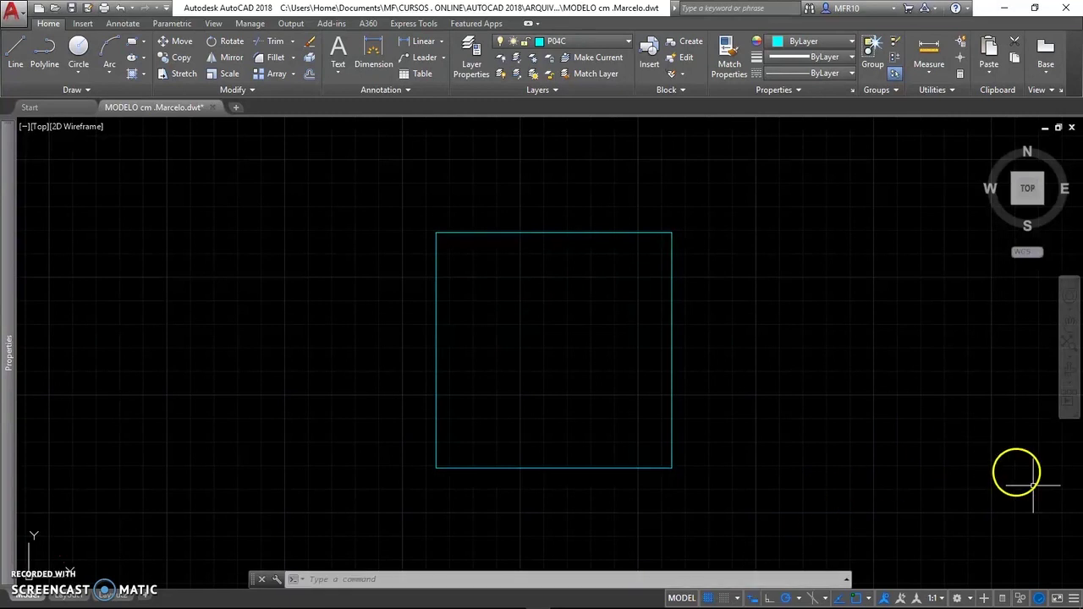
# Offset the 500×500 square 20 units inward and zoom in on the top edges.
pyautogui.click(1075, 599)
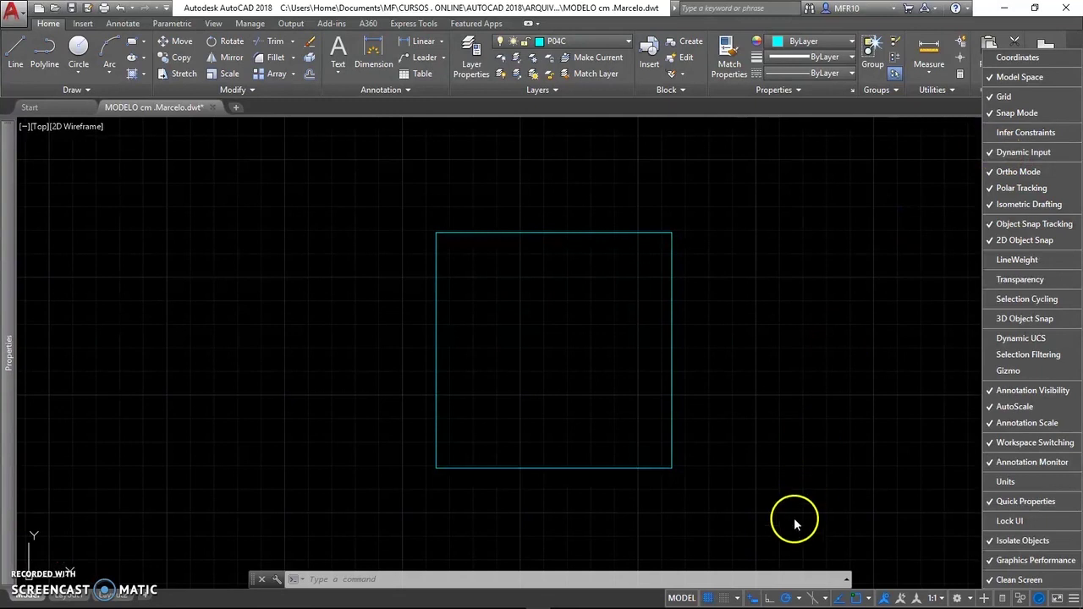
pyautogui.click(753, 392)
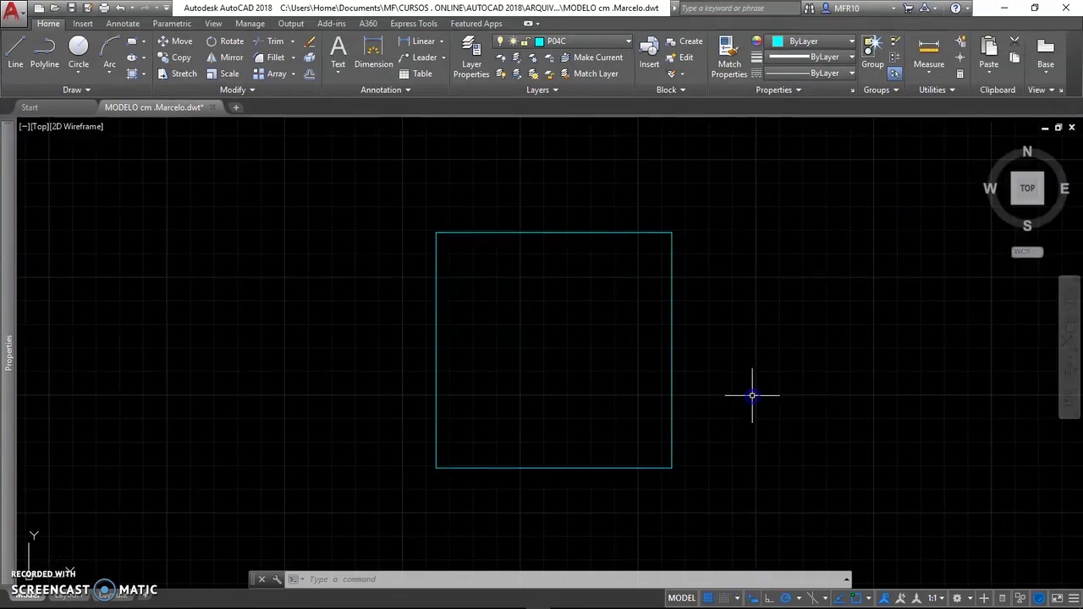
pyautogui.write('o')
pyautogui.press('Return')
pyautogui.write('20')
pyautogui.press('Return')
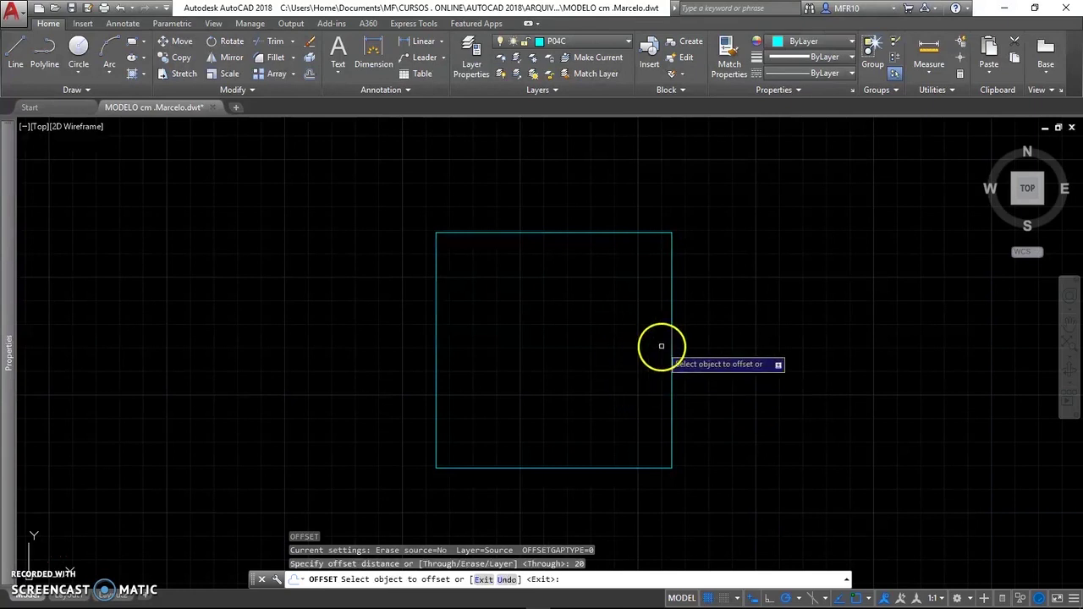
pyautogui.click(670, 354)
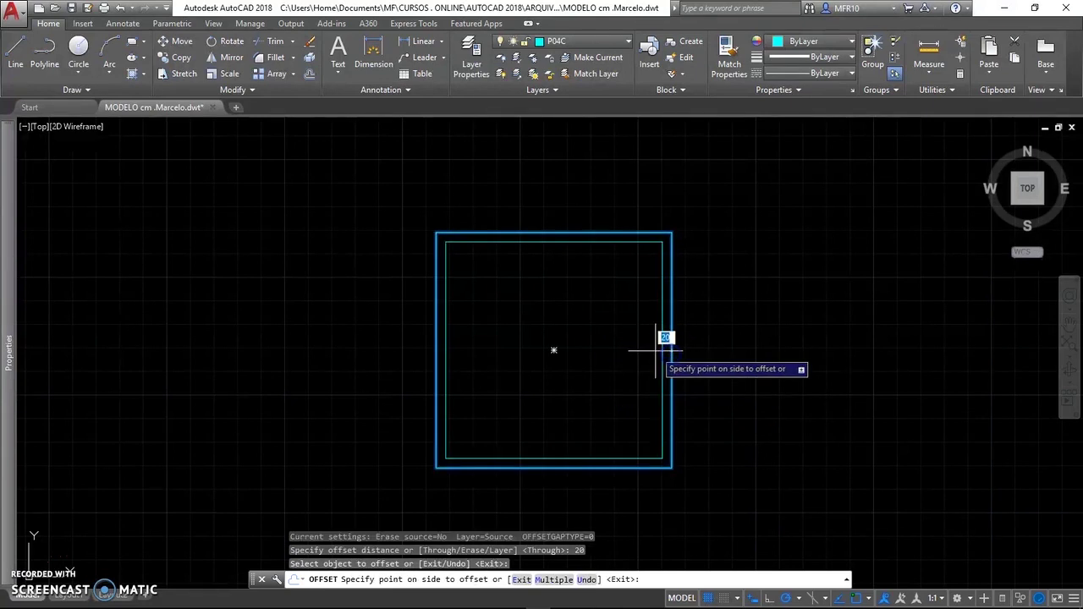
pyautogui.click(647, 361)
pyautogui.press('Return')
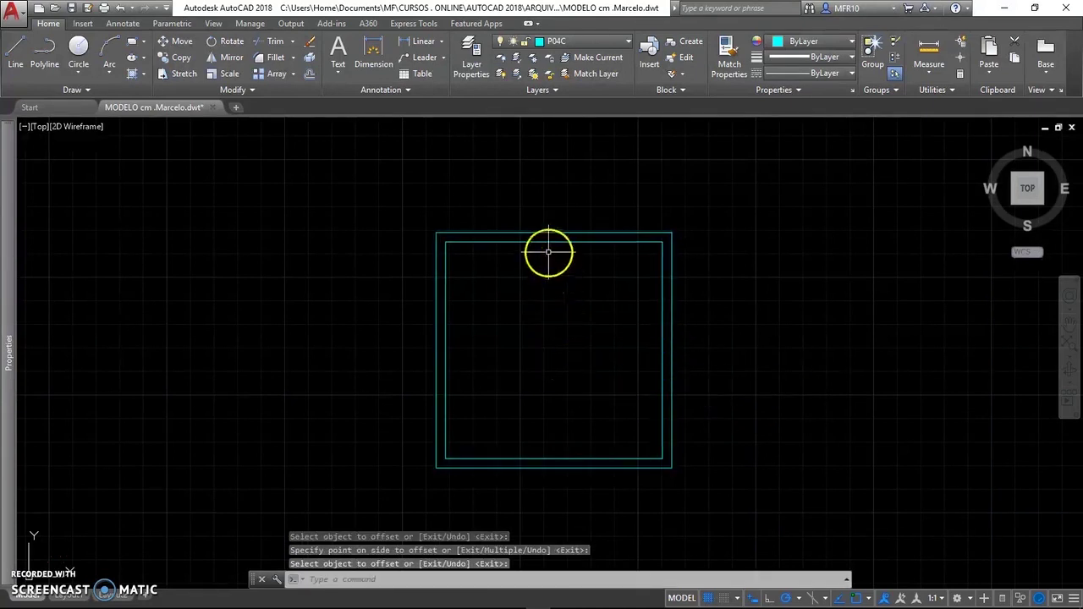
pyautogui.moveTo(548, 249); pyautogui.dragTo(564, 378, button='middle')
pyautogui.scroll(1, 564, 266)
pyautogui.scroll(1, 571, 272)
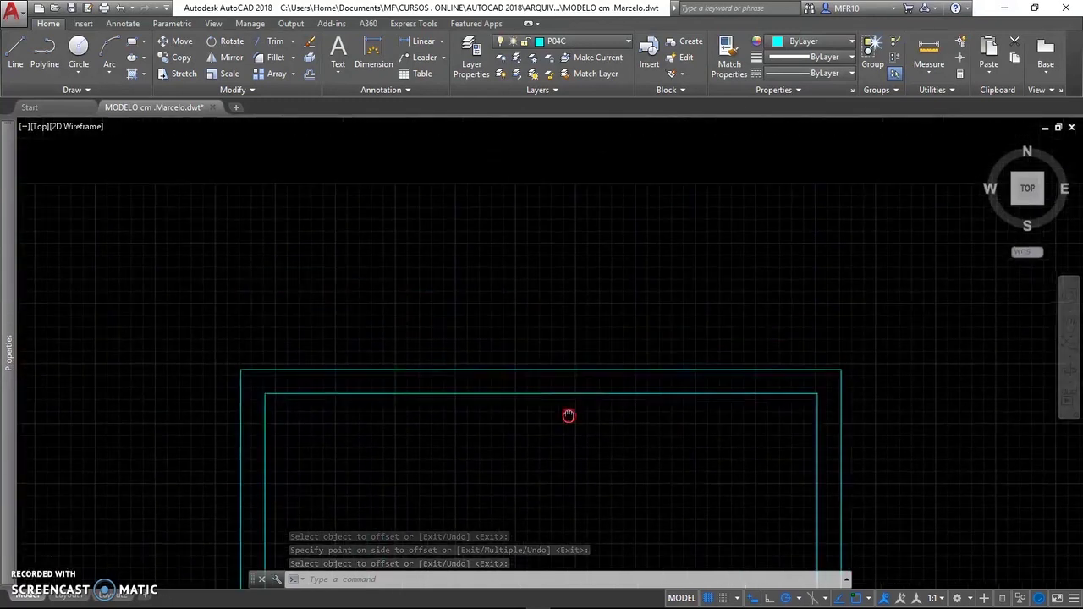
# Make COTAS the current layer.
pyautogui.click(586, 42)
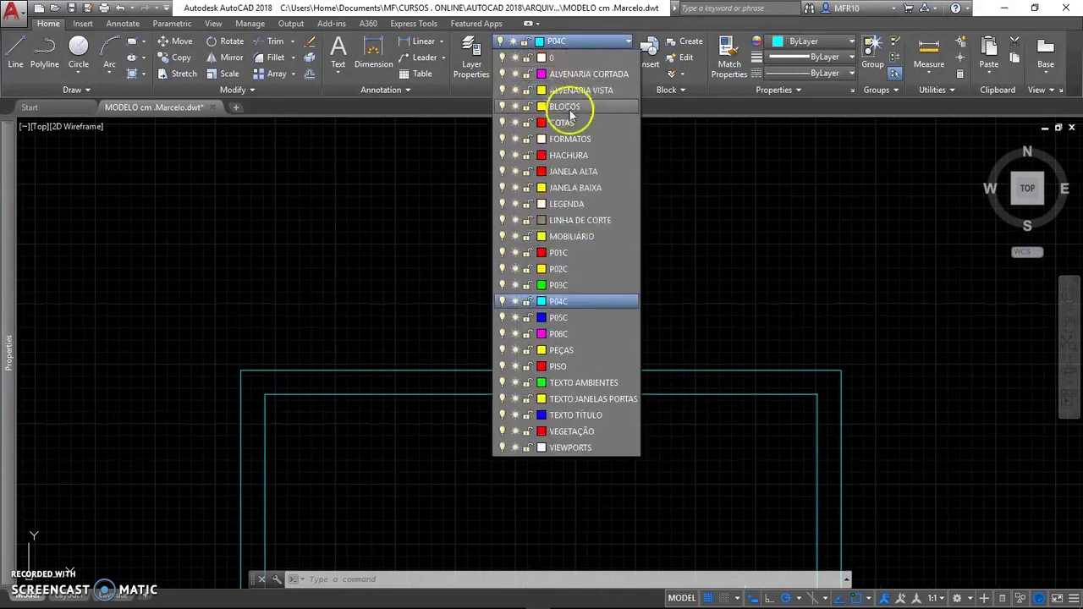
pyautogui.click(562, 116)
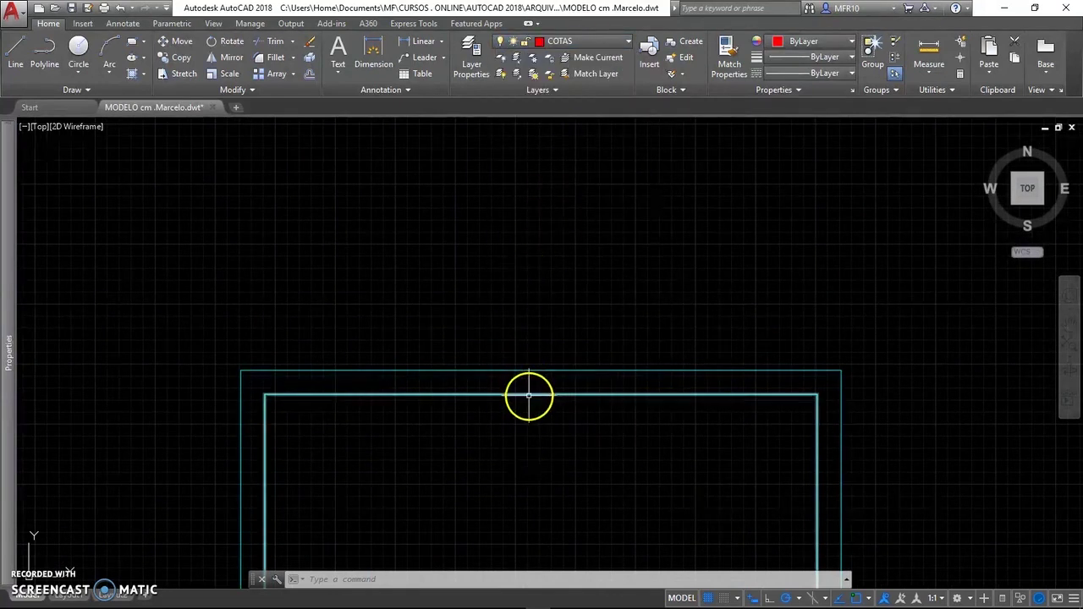
pyautogui.moveTo(529, 396); pyautogui.dragTo(541, 402, button='middle')
# Try a linear dimension, accept the annotation scale notice, cancel, and confirm the MARCELO styles.
pyautogui.write('LI')
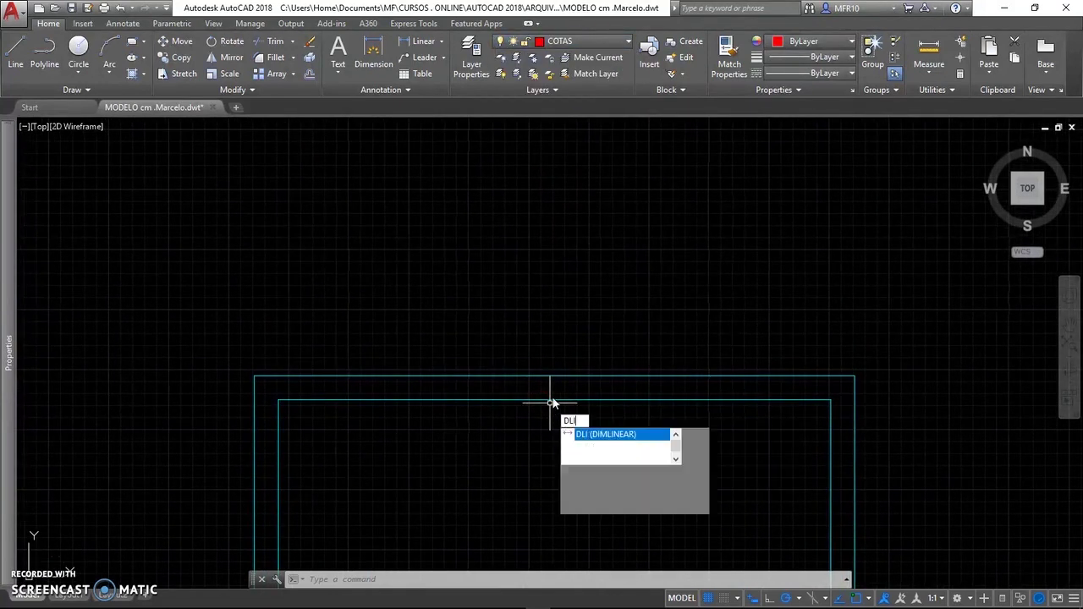
pyautogui.press('Return')
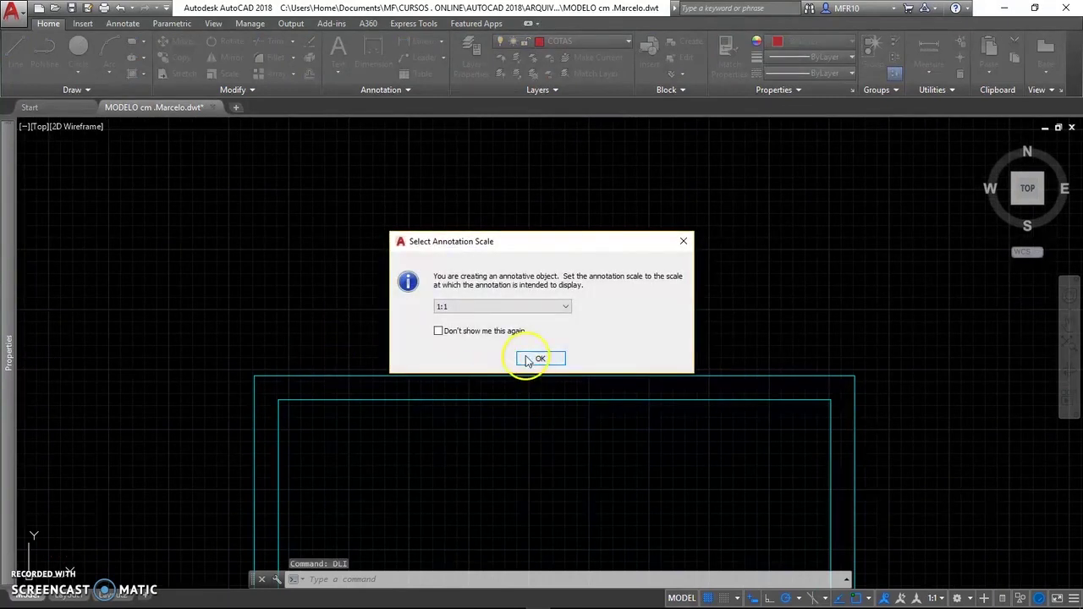
pyautogui.click(527, 360)
pyautogui.press('Escape')
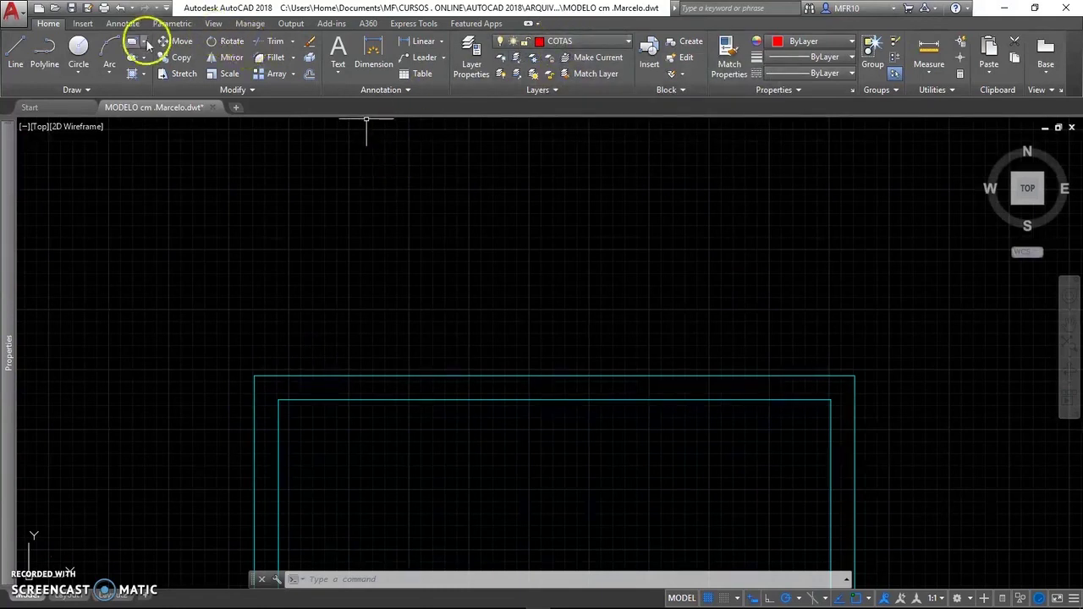
pyautogui.click(555, 93)
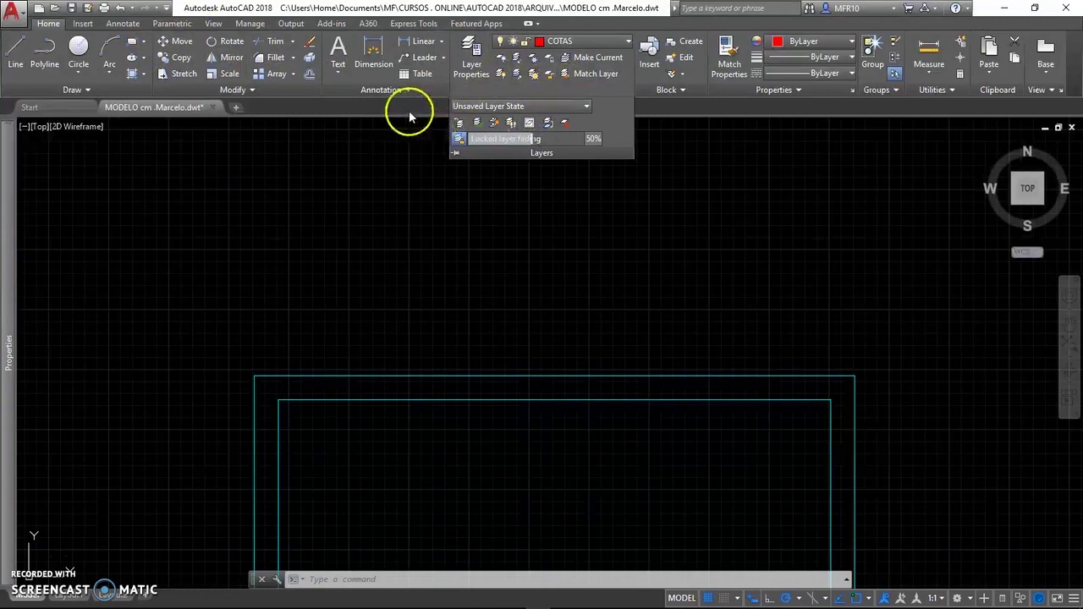
pyautogui.click(382, 91)
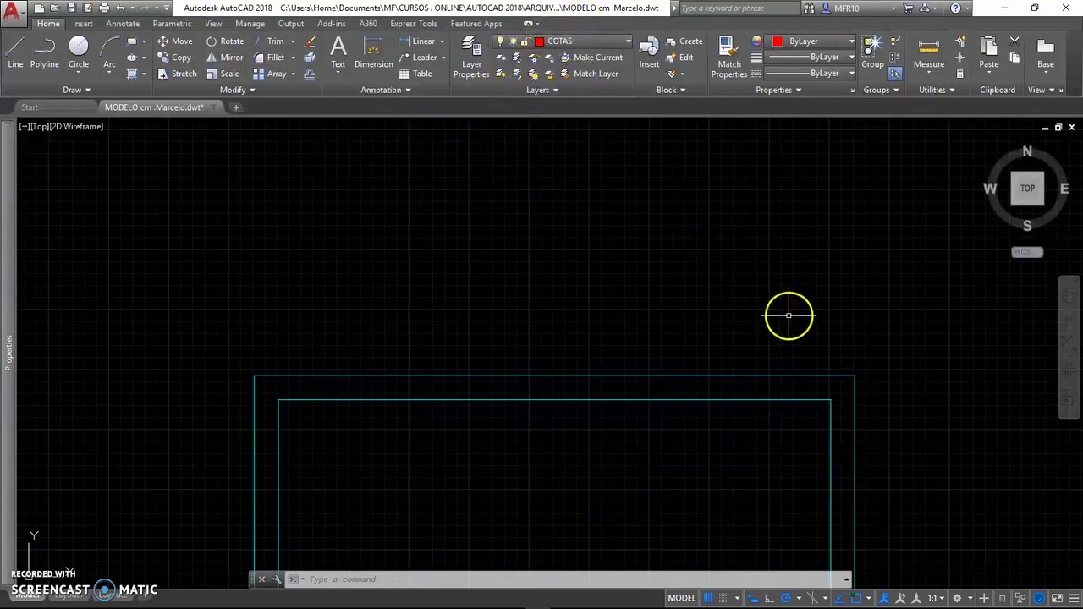
# Set the annotation scale to 1:100 from the status bar.
pyautogui.click(942, 597)
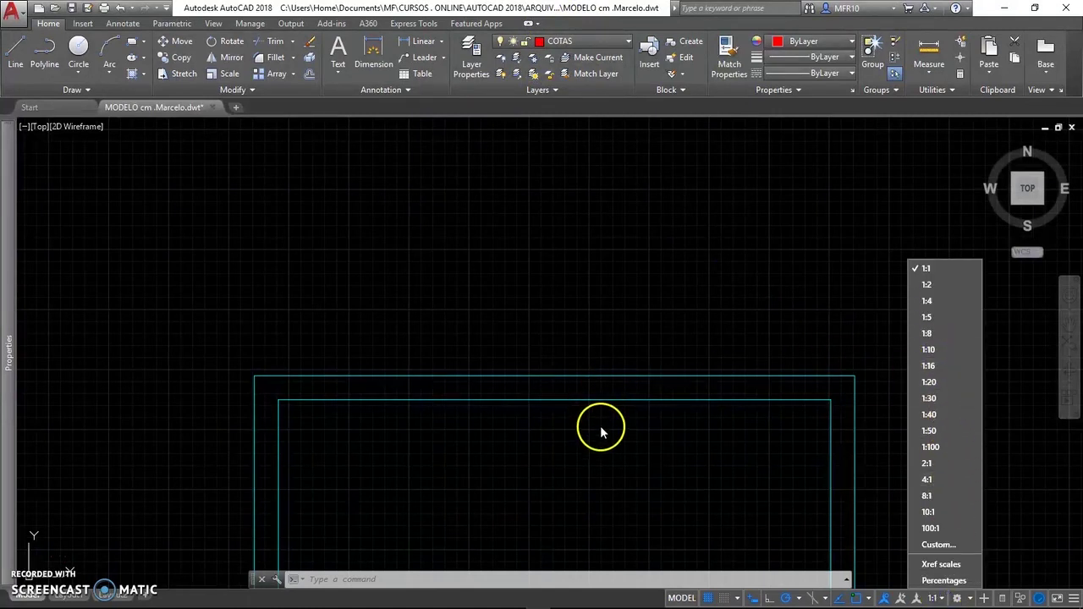
pyautogui.click(936, 448)
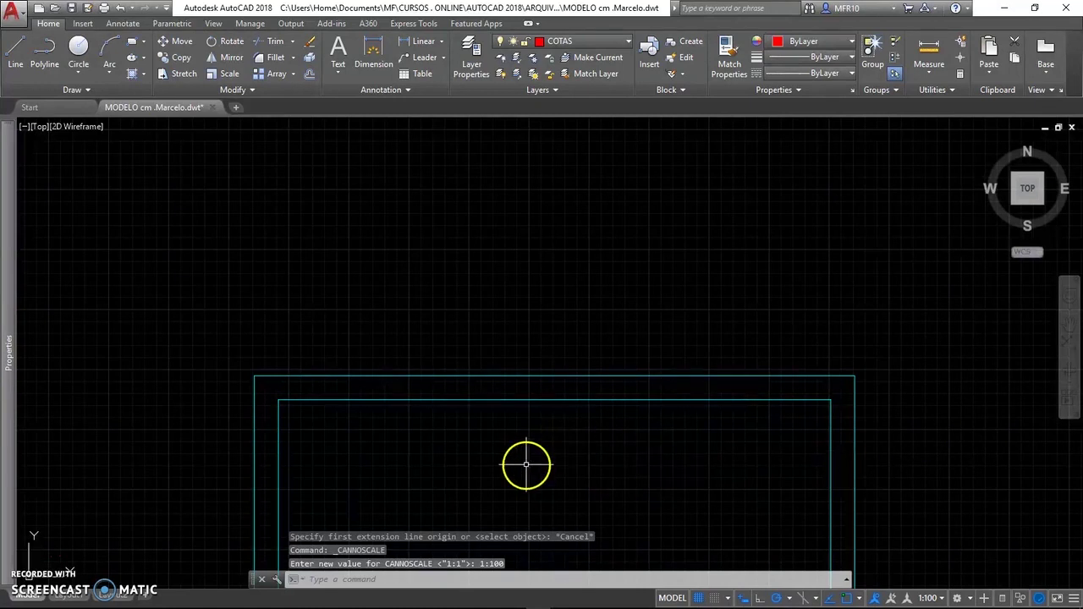
# Dimension the 20 gap between the outer and inner top-left corners above the squares.
pyautogui.write('li')
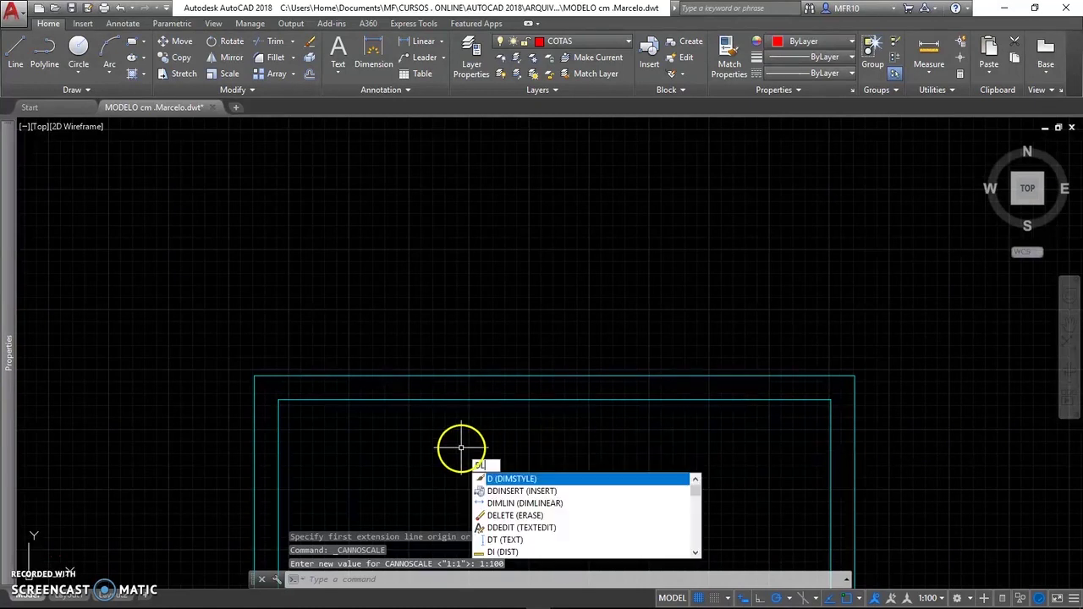
pyautogui.press('Return')
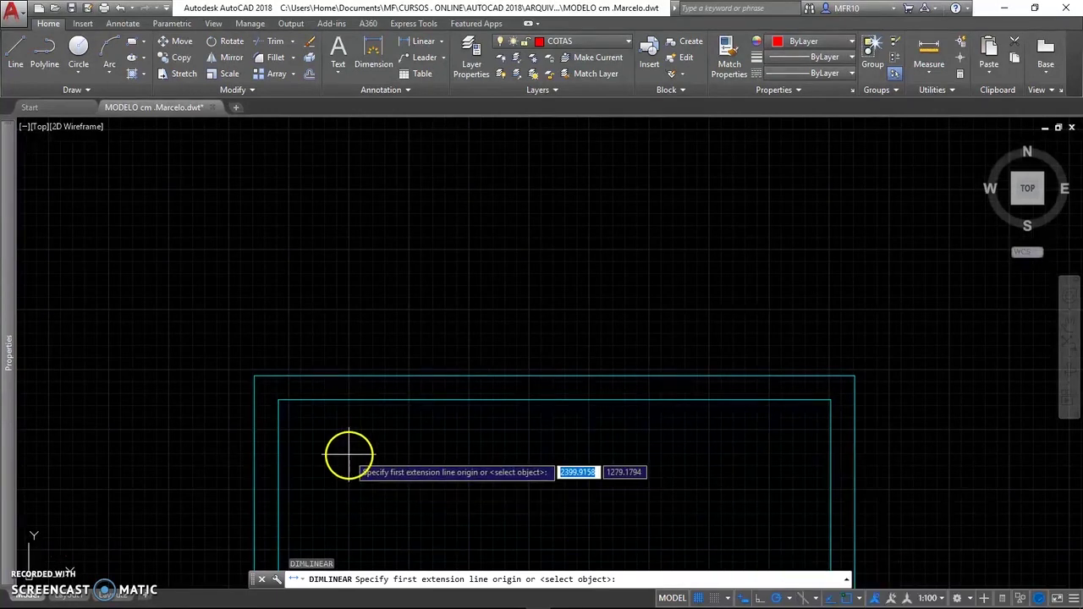
pyautogui.click(258, 395)
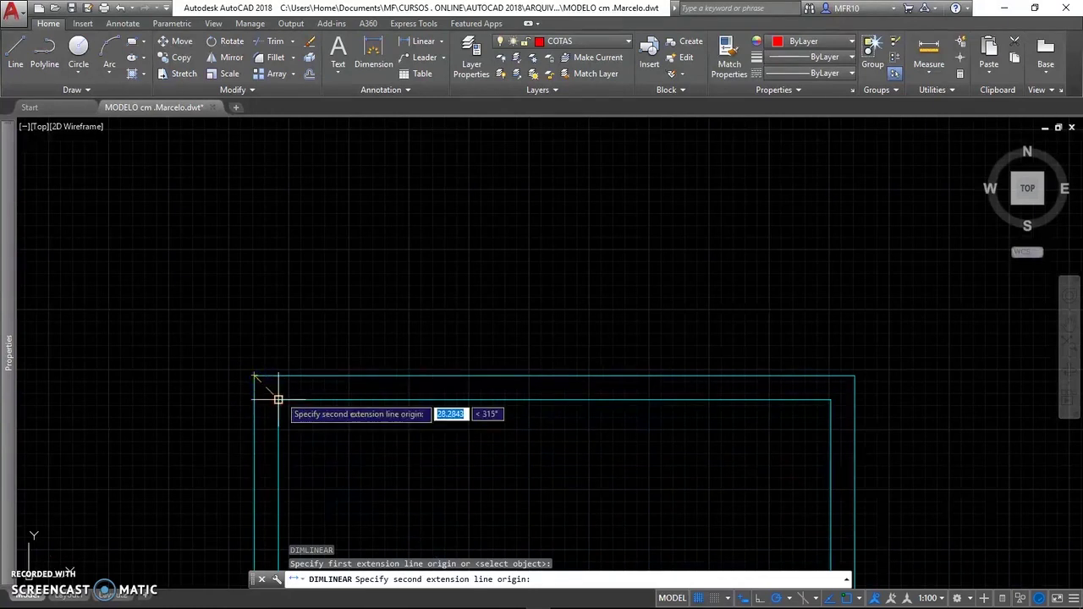
pyautogui.click(279, 375)
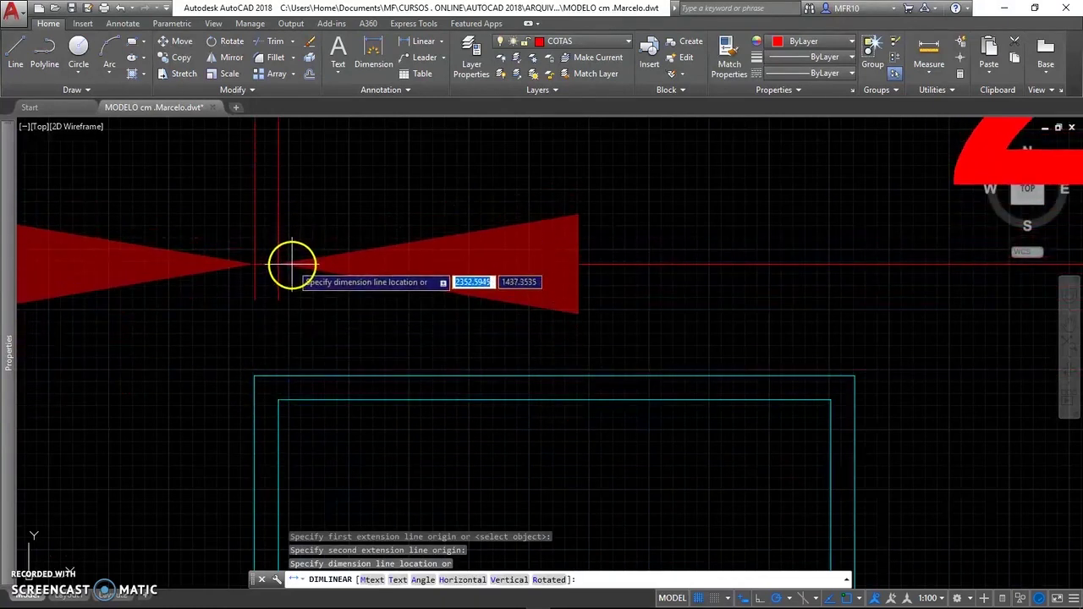
pyautogui.click(292, 263)
pyautogui.scroll(-2, 352, 423)
pyautogui.scroll(-1, 352, 423)
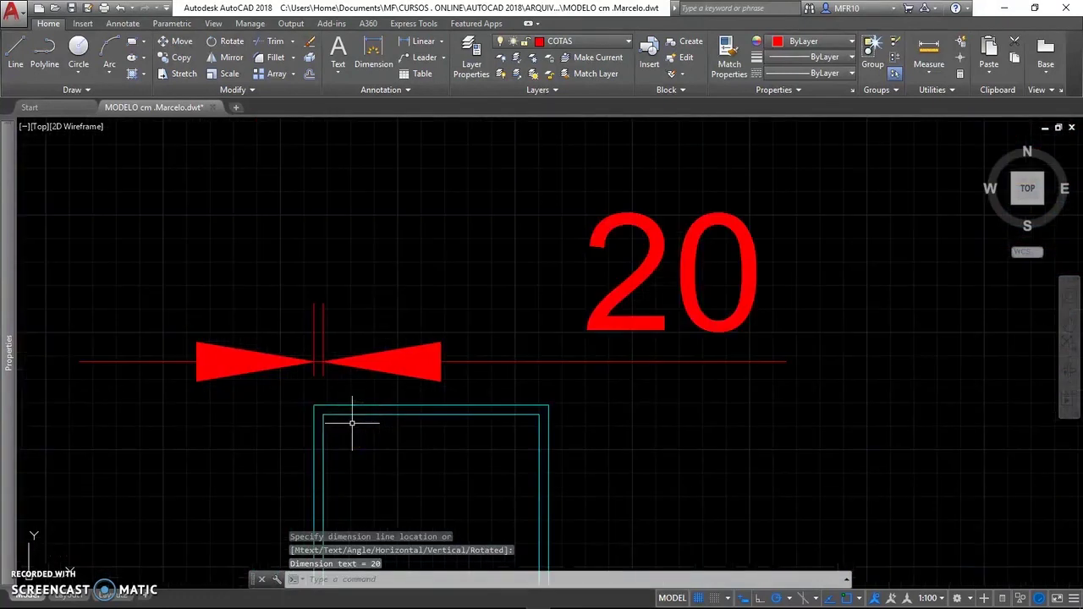
# Continue the dimension chain to the right corners, adding 460 and 20.
pyautogui.write('DCo')
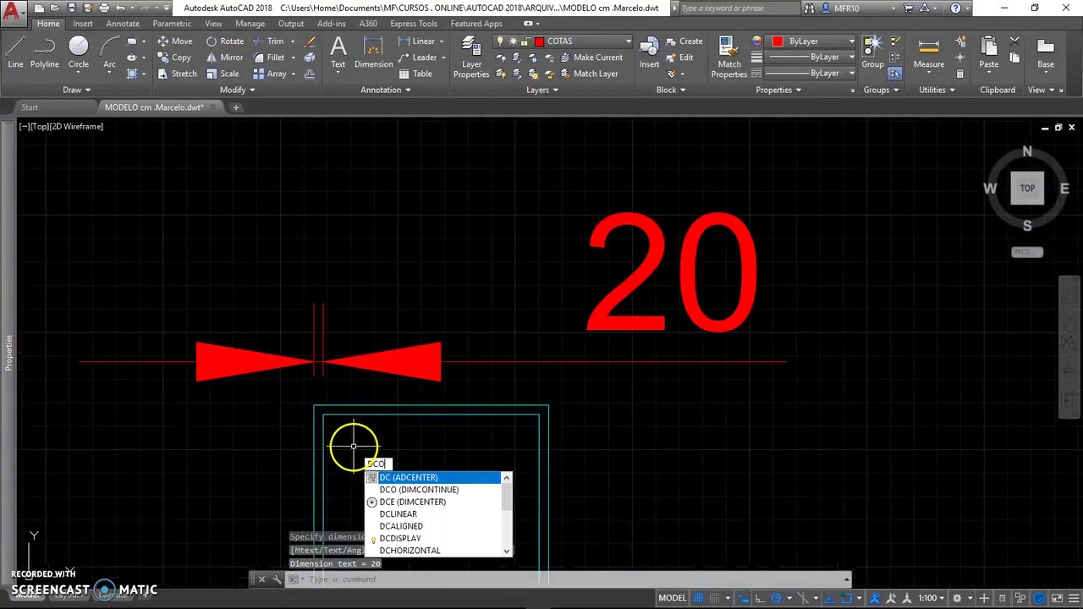
pyautogui.press('Return')
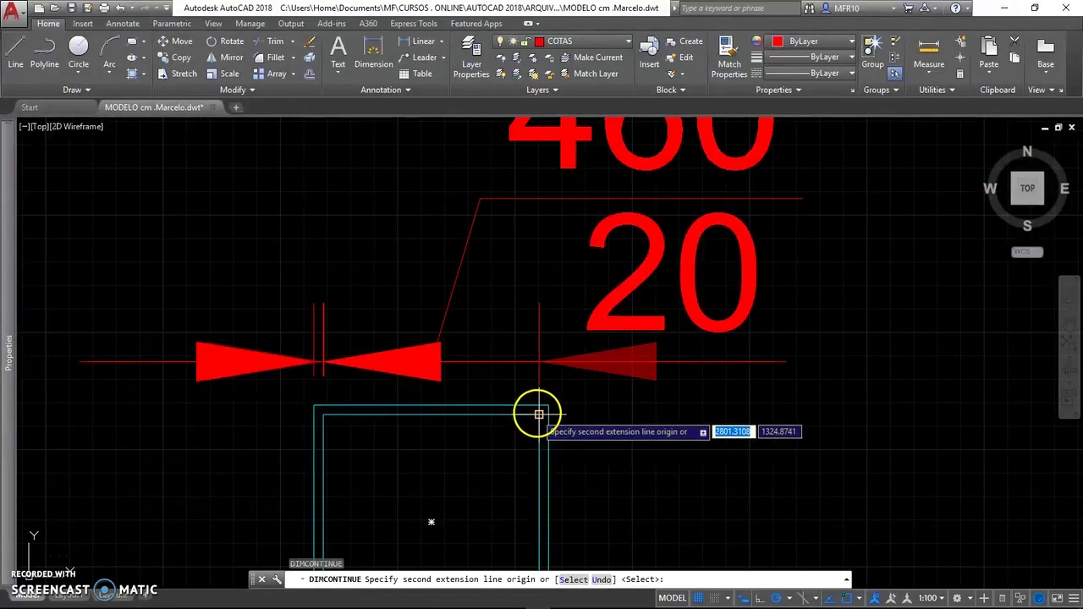
pyautogui.click(540, 405)
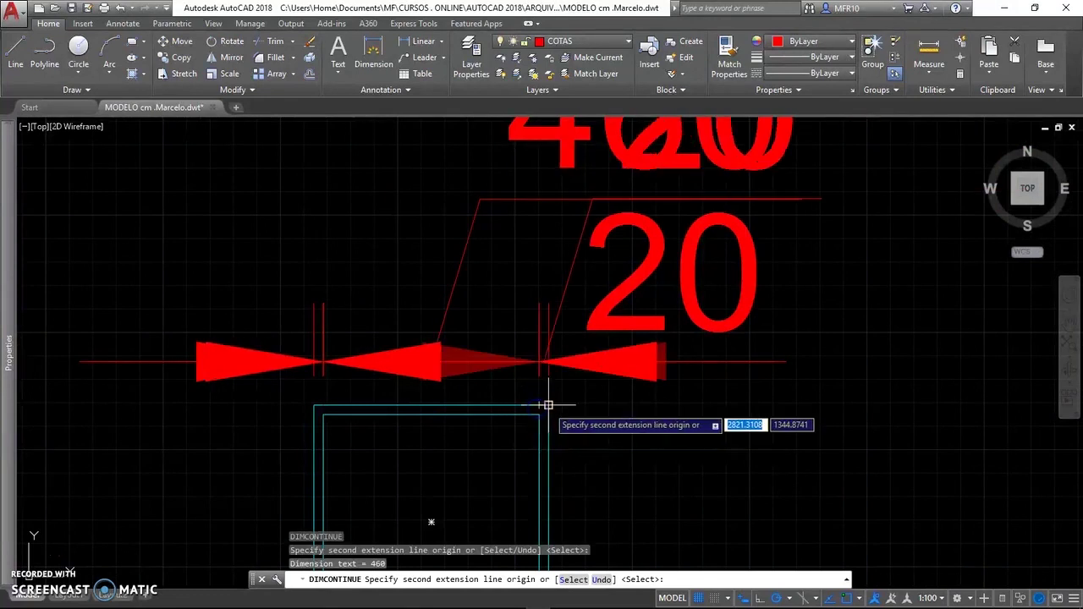
pyautogui.press('Return')
pyautogui.rightClick(417, 467)
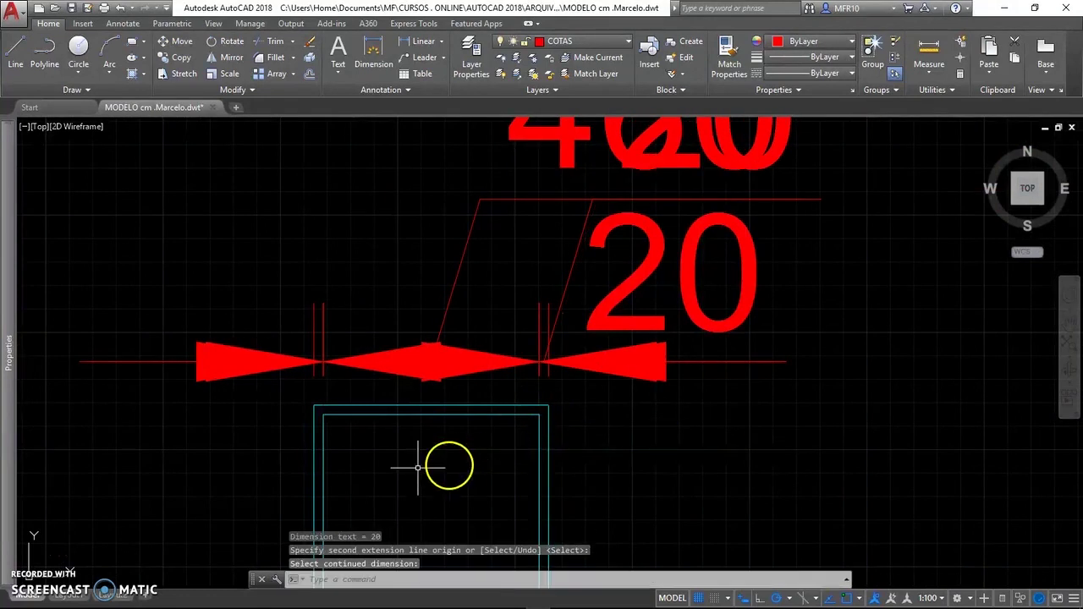
pyautogui.write('li')
pyautogui.press('Return')
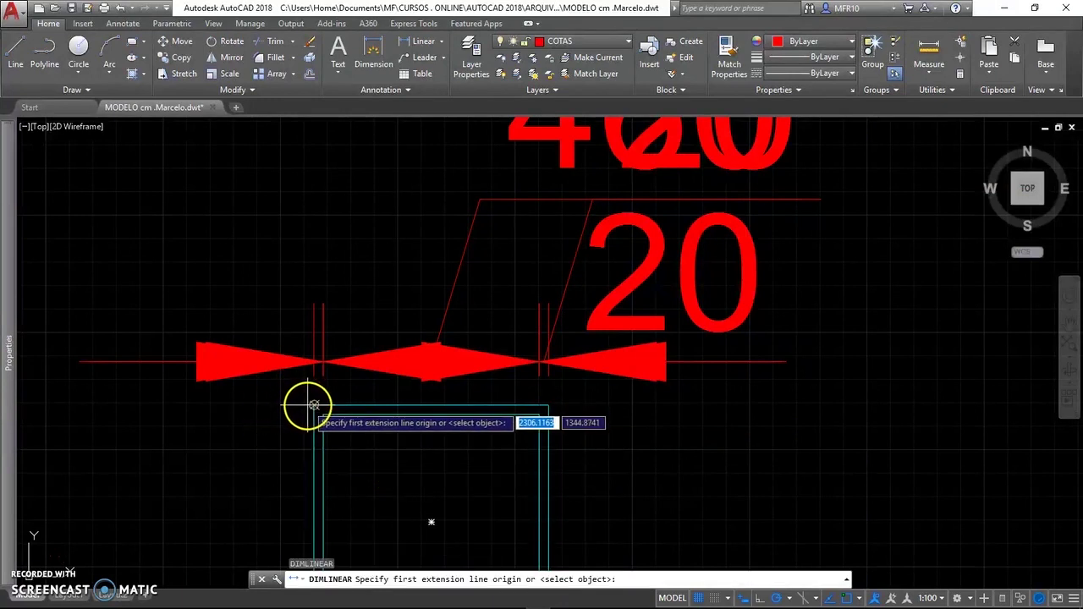
# Add an overall 500 dimension across the outer square's top edge, above the 20-460-20 chain.
pyautogui.click(314, 405)
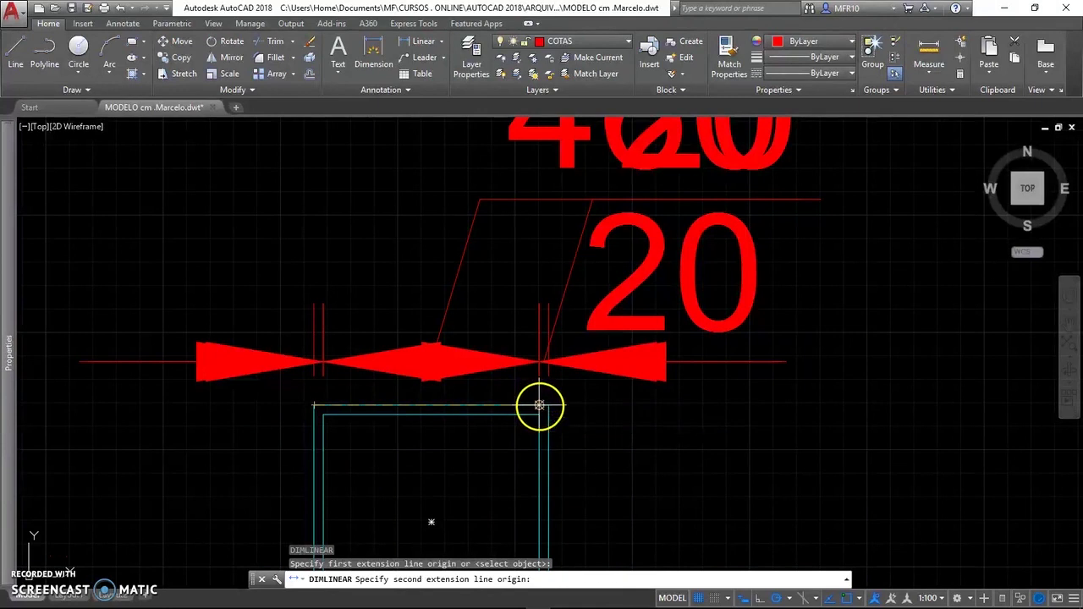
pyautogui.click(548, 406)
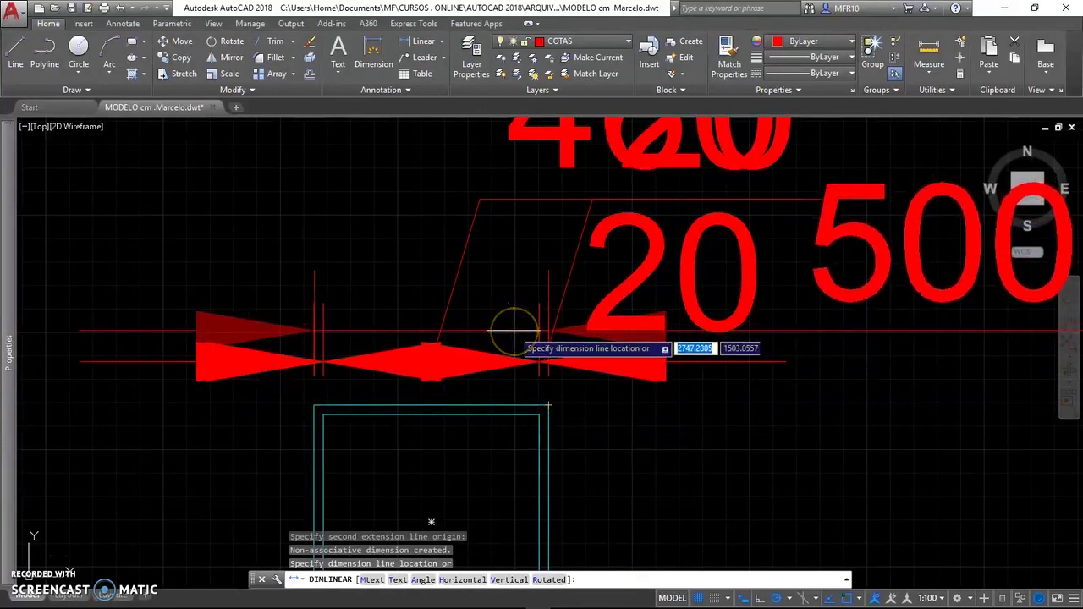
pyautogui.click(514, 328)
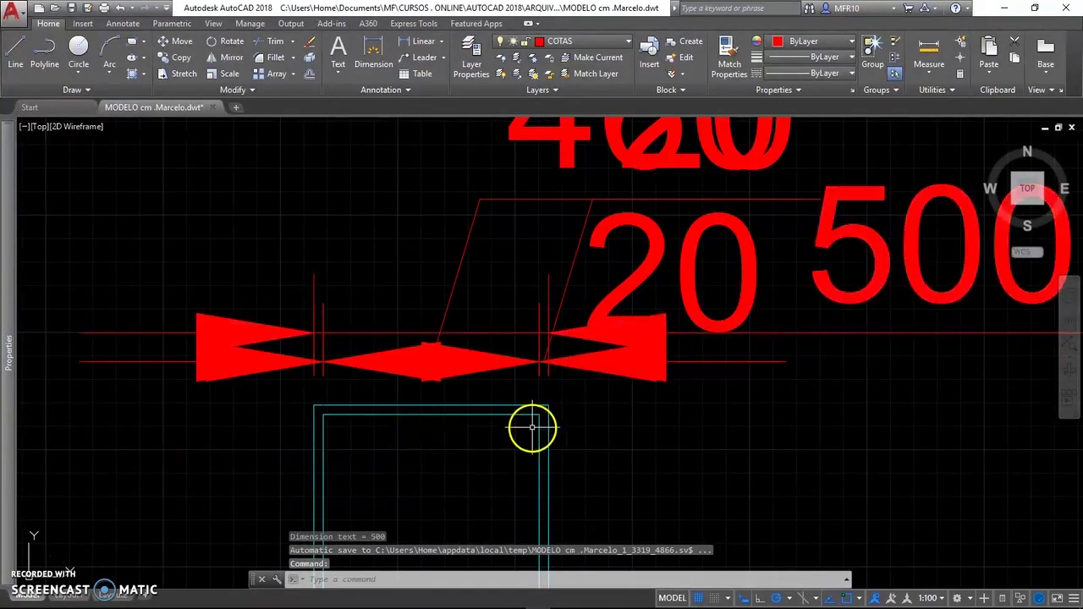
pyautogui.scroll(-2, 531, 430)
pyautogui.moveTo(519, 438)
pyautogui.mouseDown(button='middle')
pyautogui.moveTo(547, 409)
pyautogui.moveTo(564, 413)
pyautogui.mouseUp(button='middle')
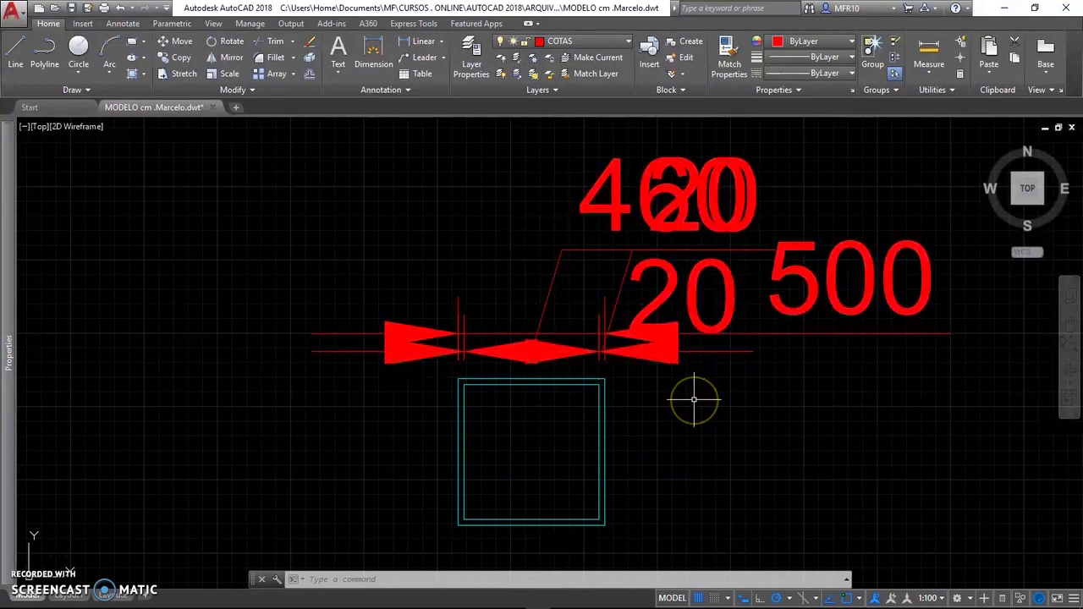
# Pan the drawing left to view the oversized 20-460-20 chain and 500 dimension.
pyautogui.moveTo(687, 415)
pyautogui.mouseDown(button='middle')
pyautogui.moveTo(460, 406)
pyautogui.moveTo(416, 416)
pyautogui.mouseUp(button='middle')
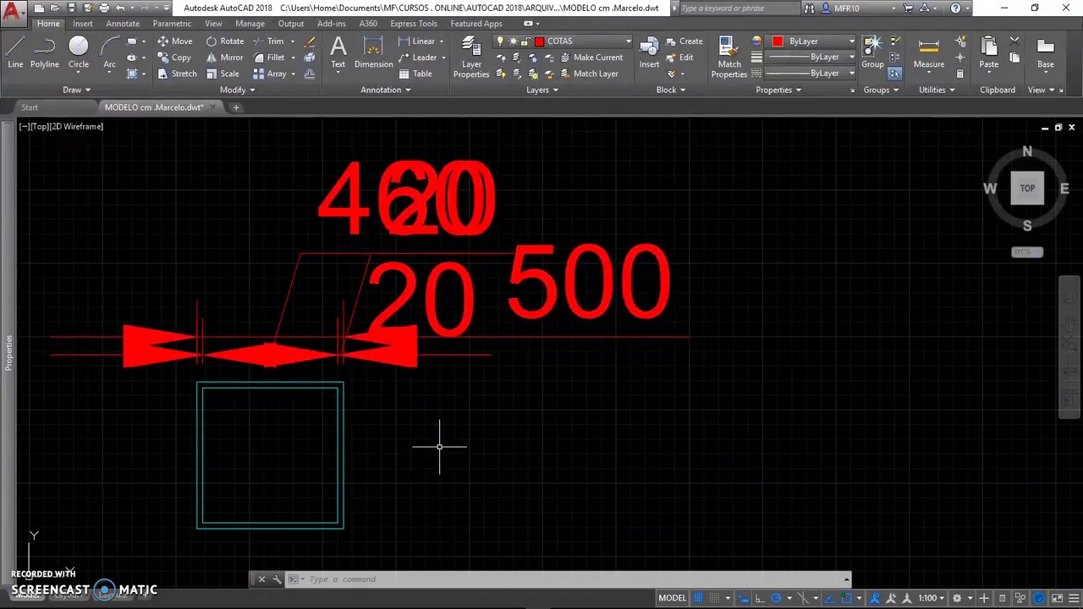
pyautogui.write('D')
pyautogui.press('Return')
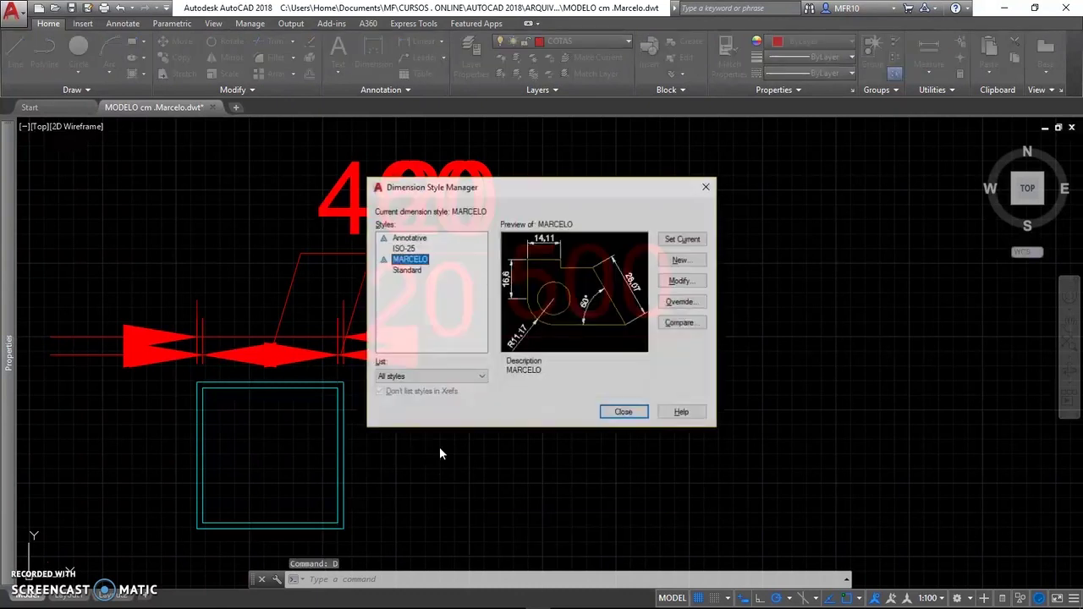
pyautogui.moveTo(521, 195); pyautogui.dragTo(677, 253)
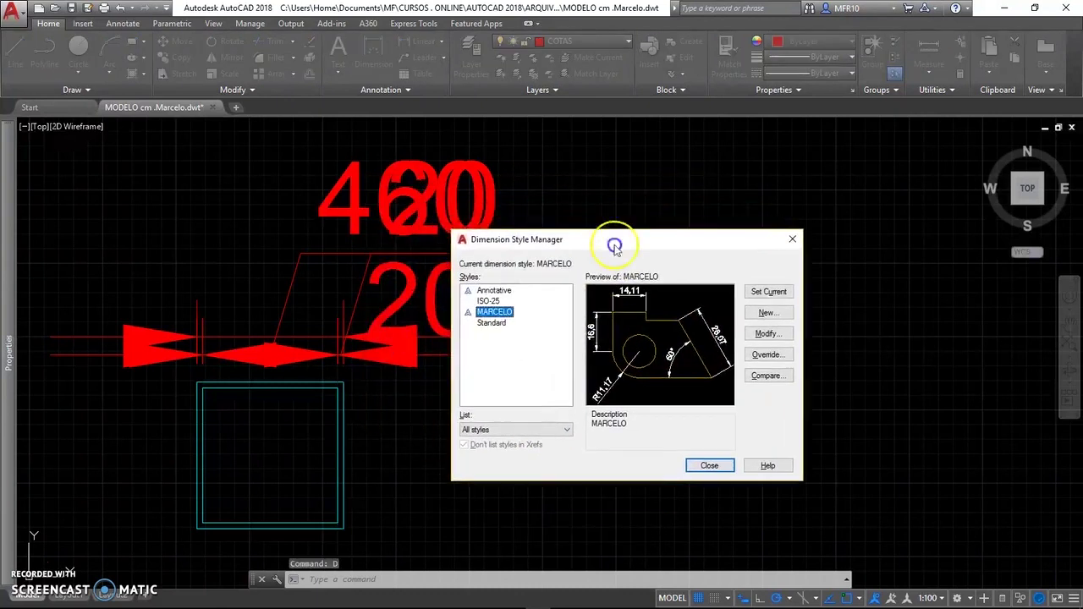